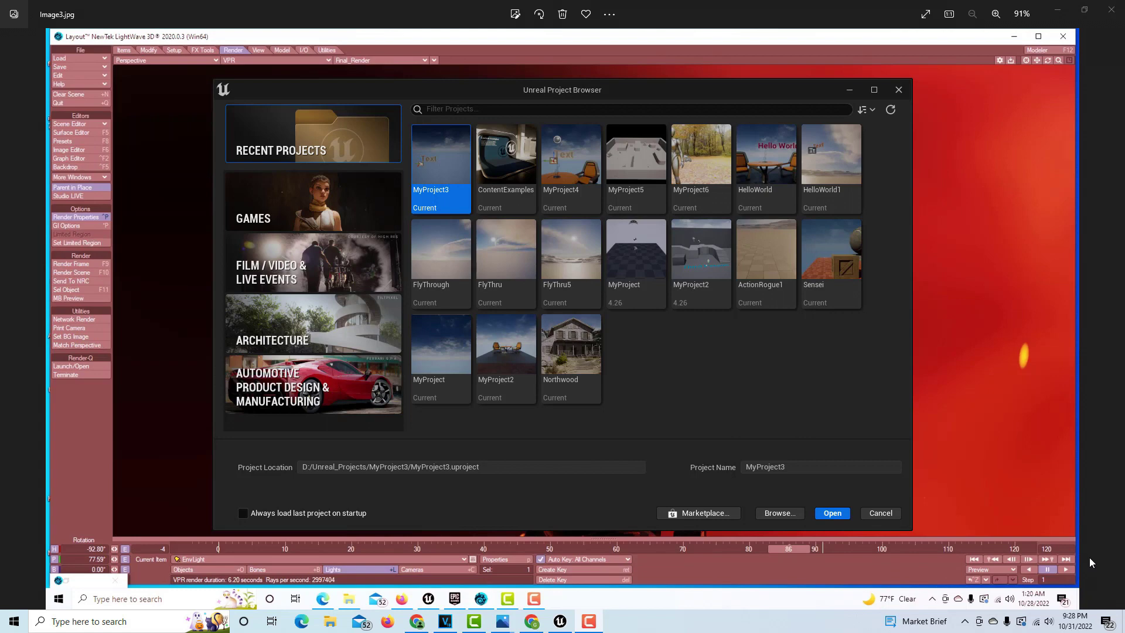
Create a project named FlyToTheSUn from the GAMES > Blank template
left_click(344, 205)
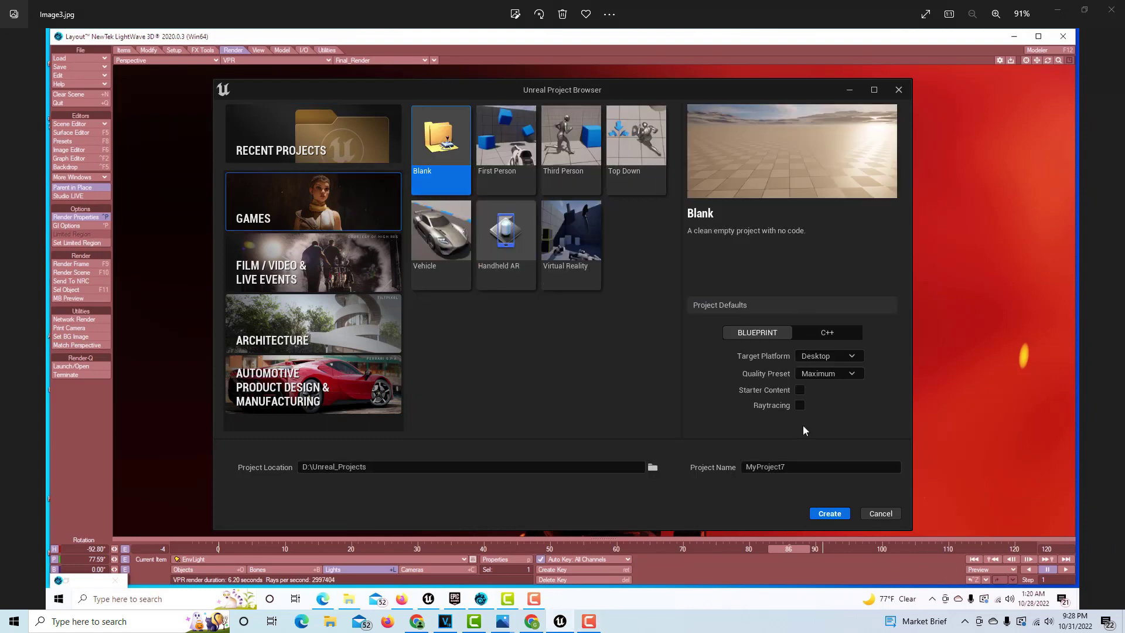
double_click(784, 466)
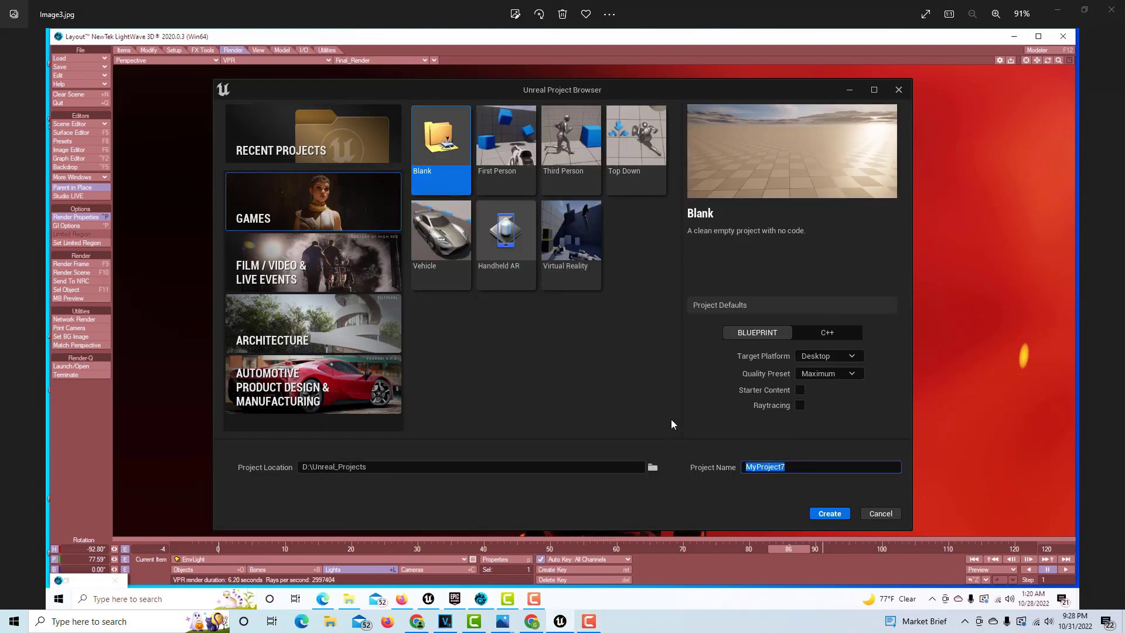
type("FlyToTheSUn")
left_click(822, 514)
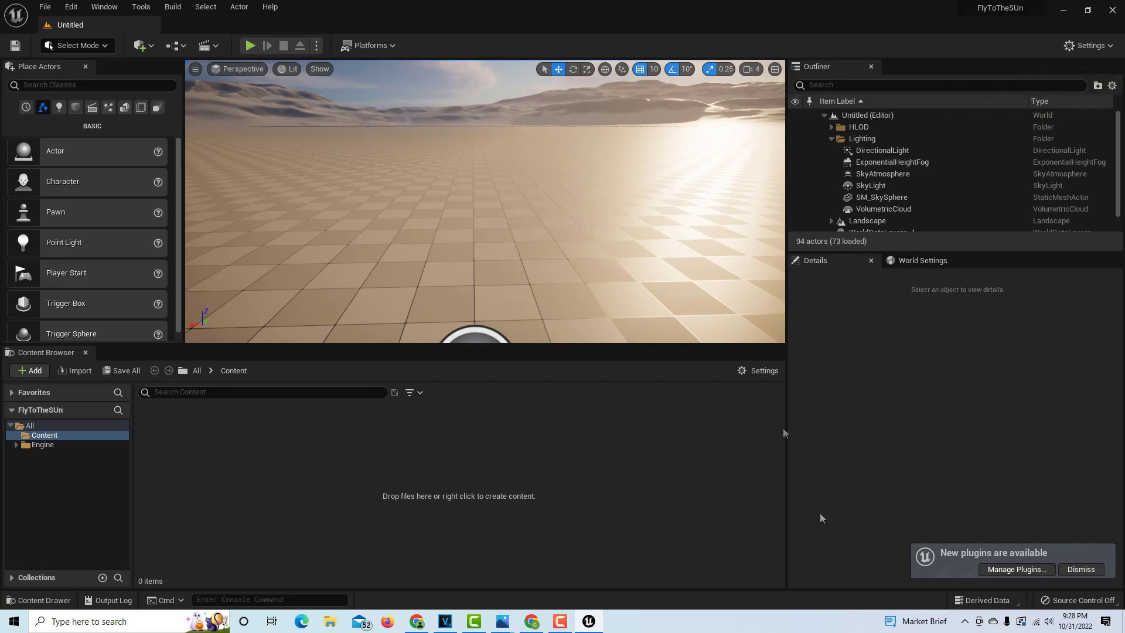
Dismiss the 'New plugins are available' notification
left_click(1085, 569)
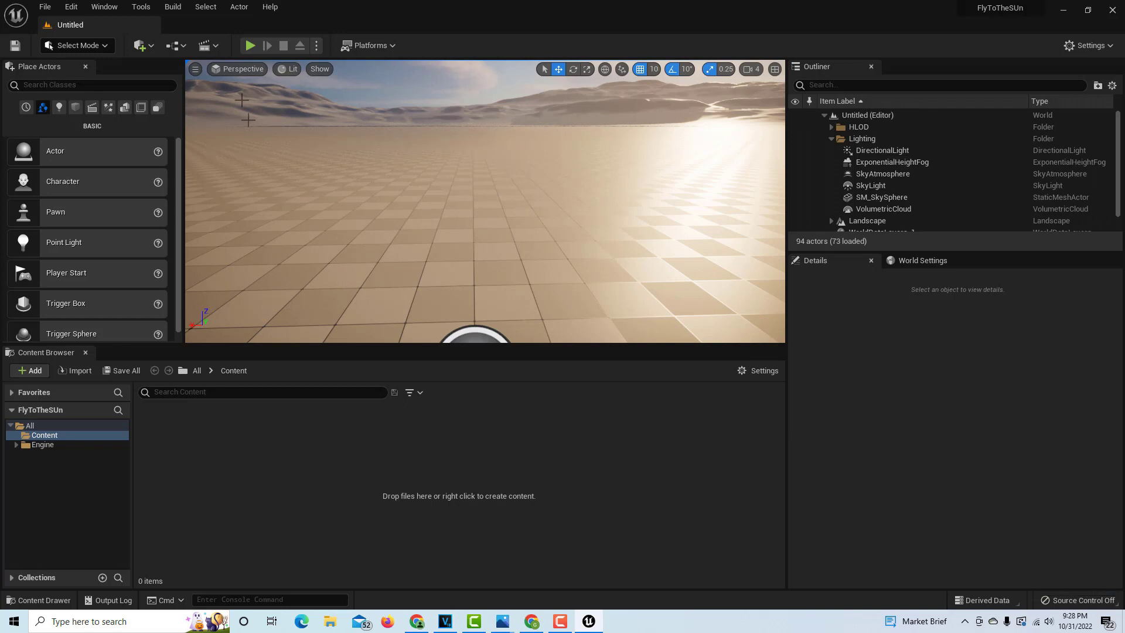
Enable the Take Recorder plugin from Edit > Plugins, restart the editor, and close Plugins
left_click(76, 8)
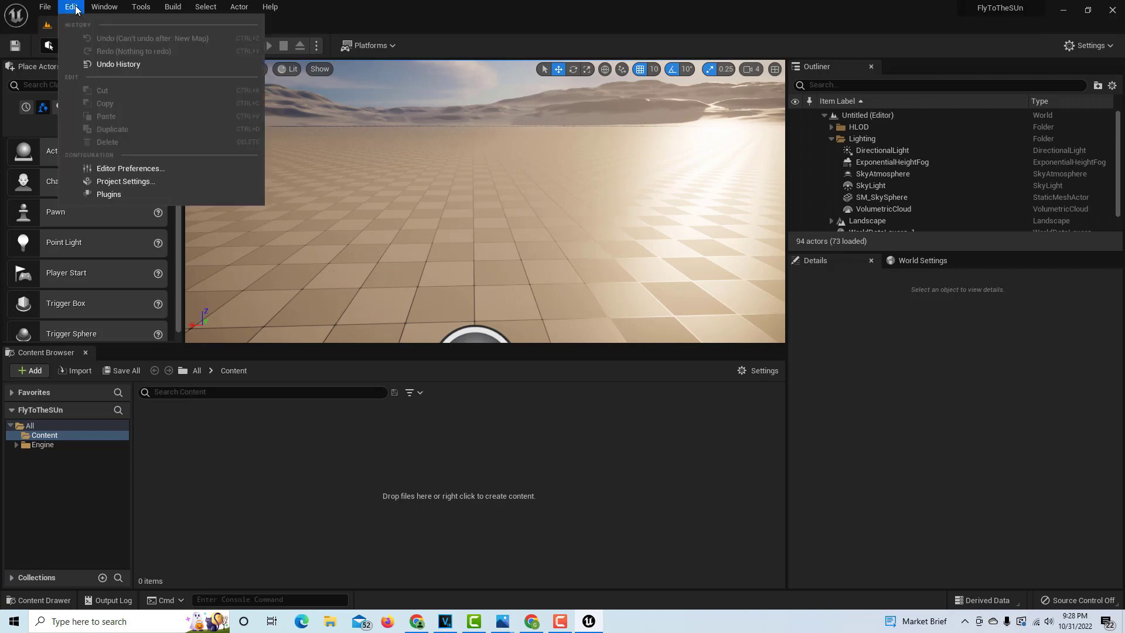
left_click(132, 194)
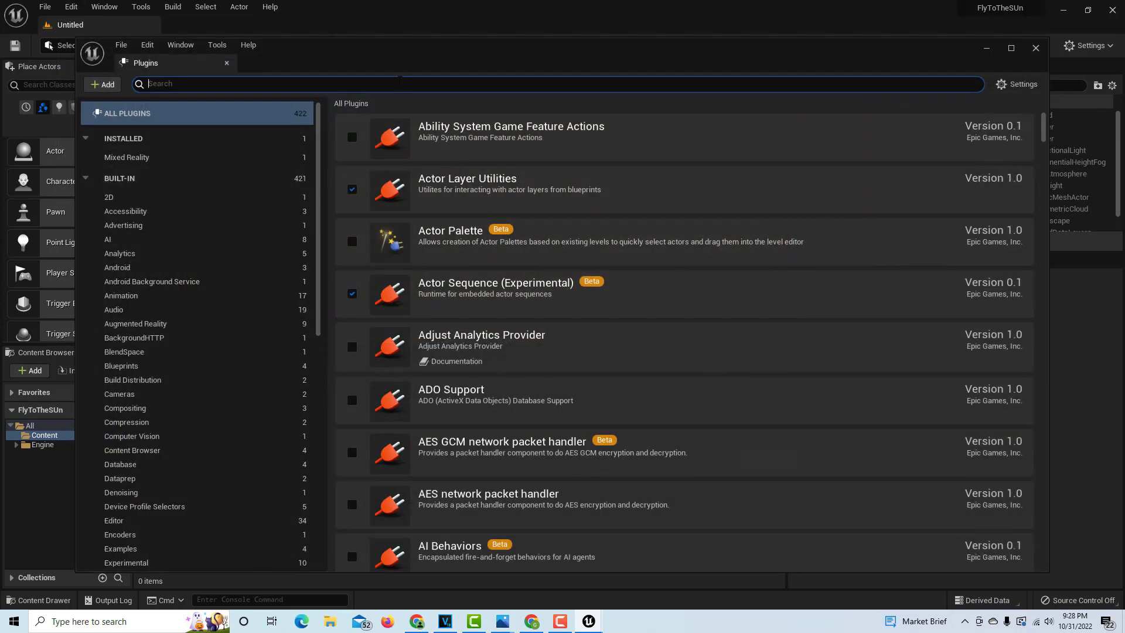
type("take rec")
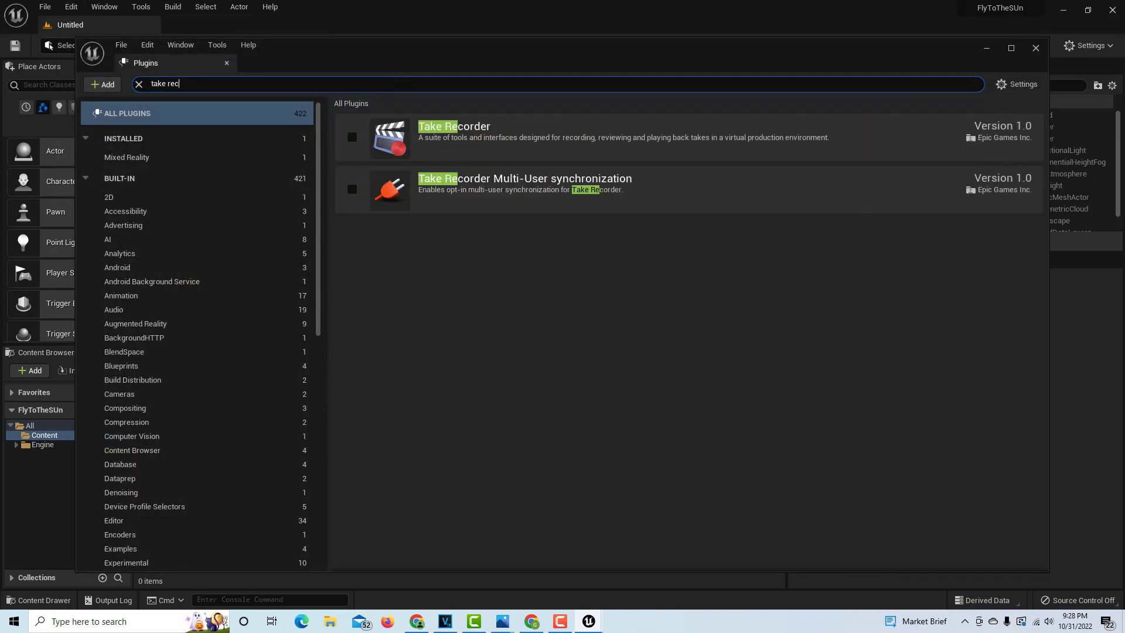
type("order")
left_click(351, 137)
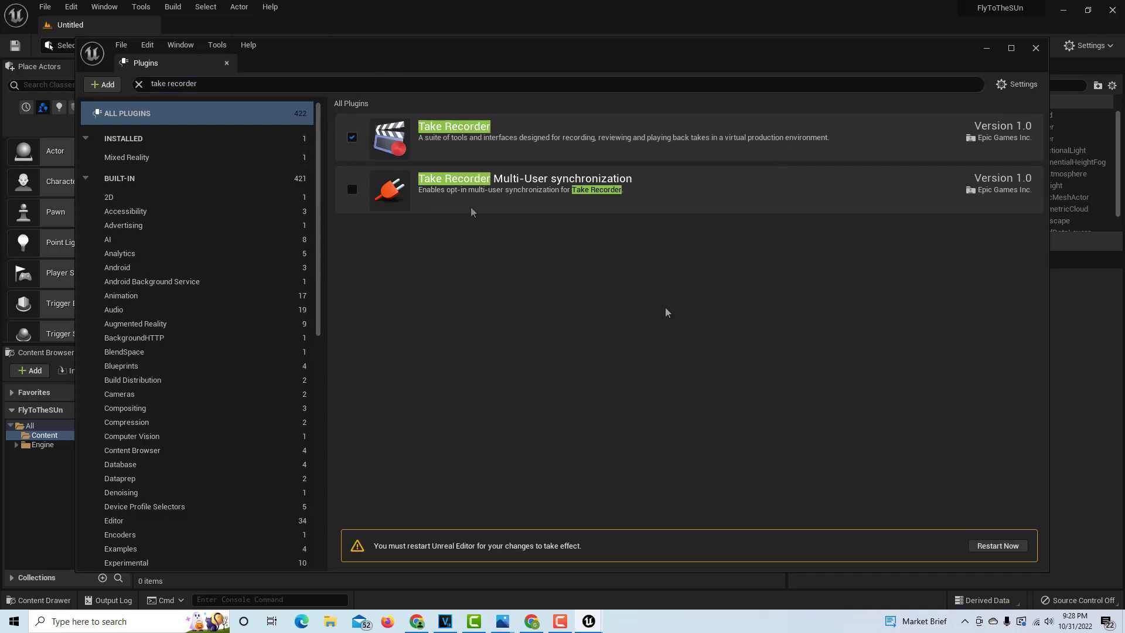
left_click(1002, 544)
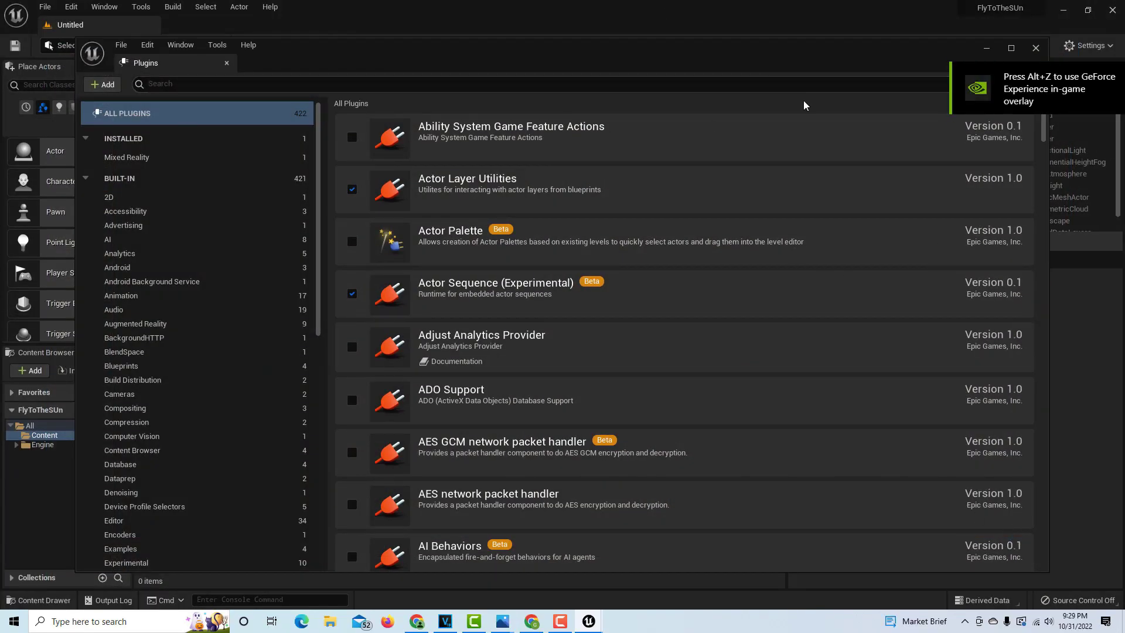
left_click(1035, 50)
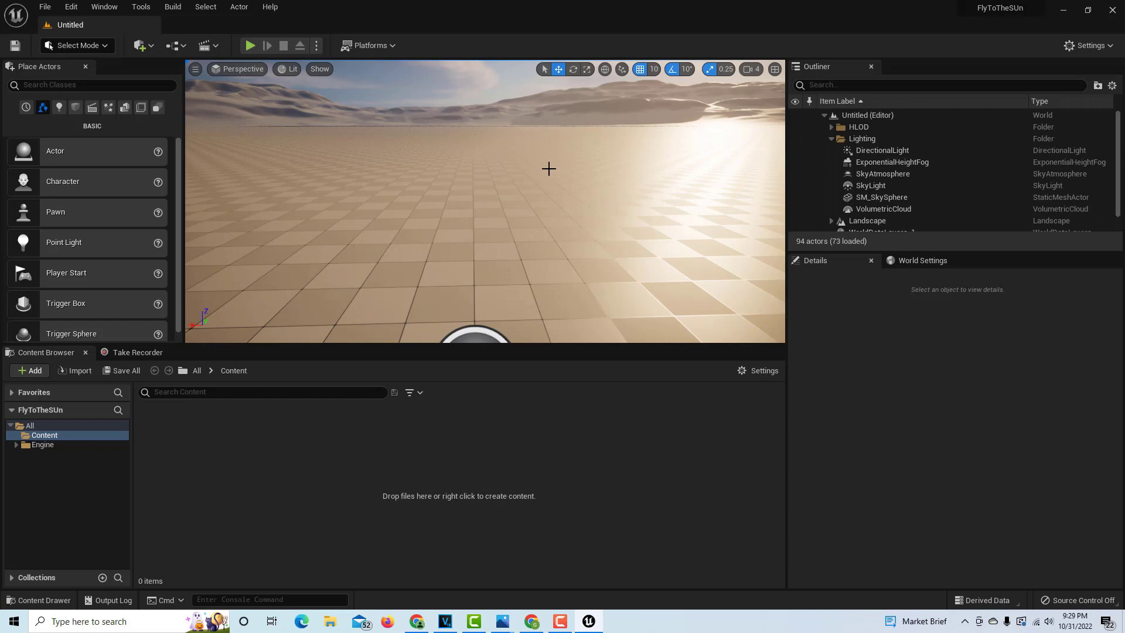
Look around the sky to find the sun, then start rotating the directional light
right_click_drag(548, 169, 611, 129)
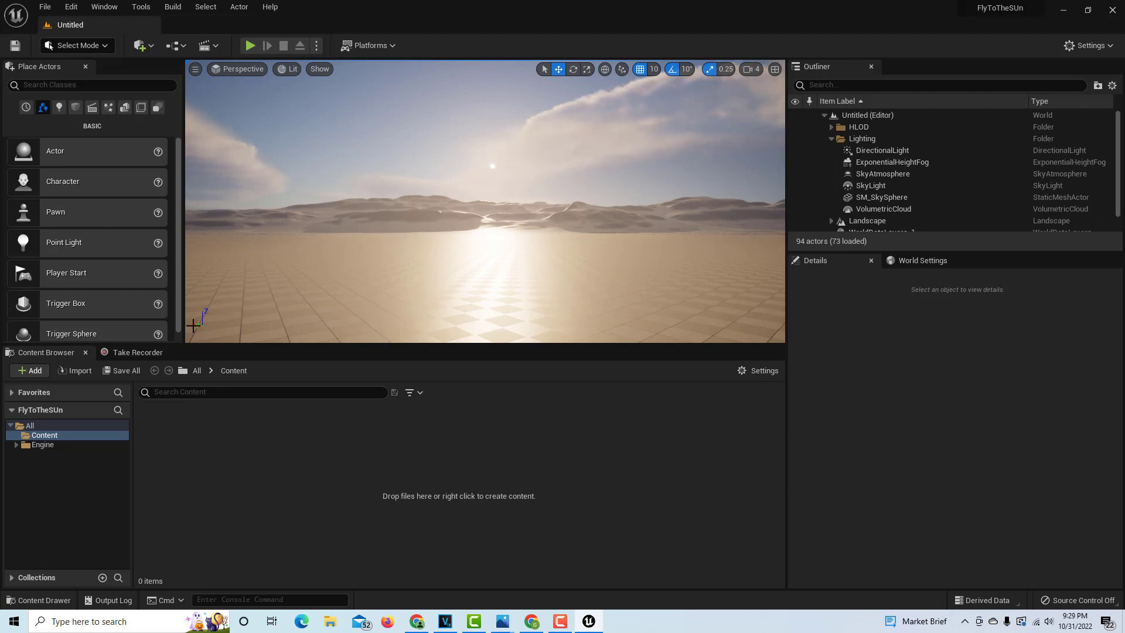
right_click_drag(194, 326, 269, 324)
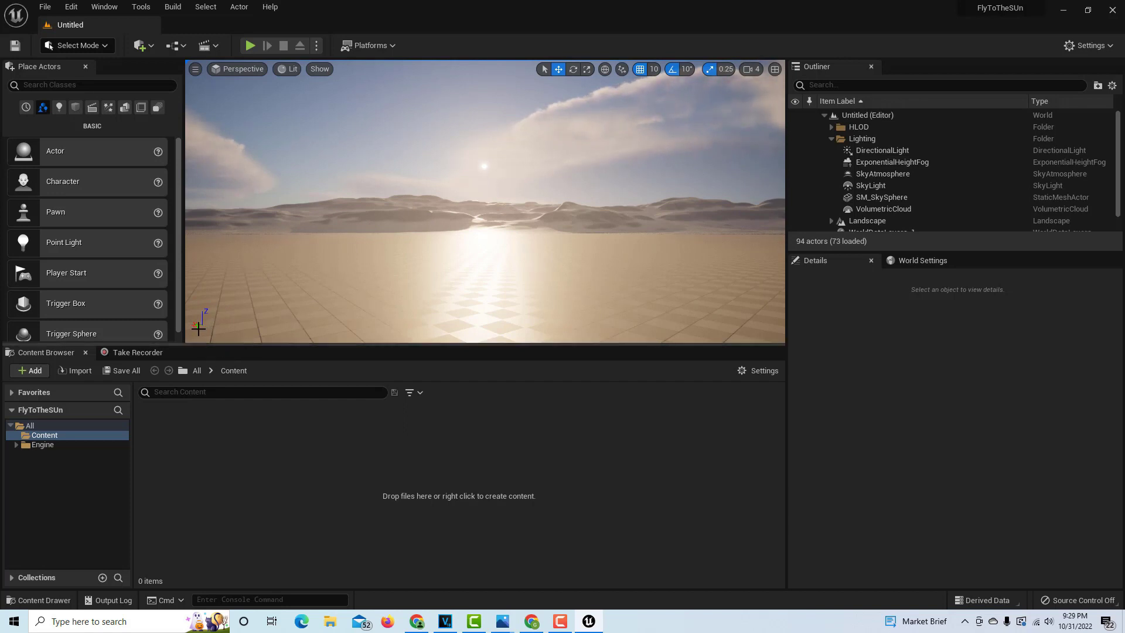
right_click_drag(200, 325, 304, 322)
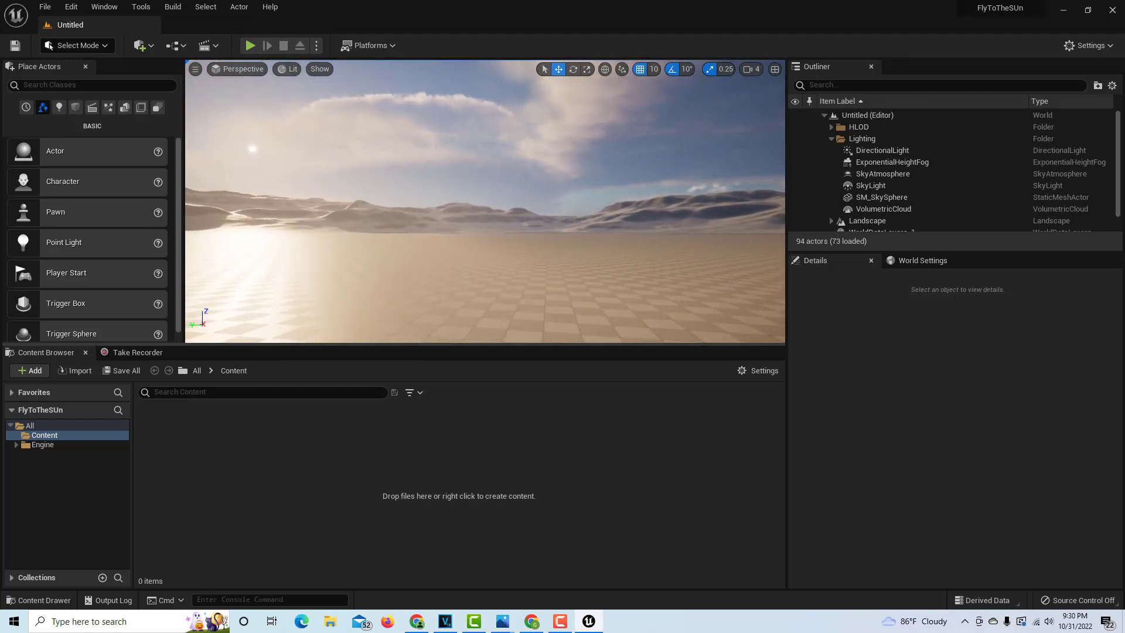
right_click_drag(305, 323, 287, 323)
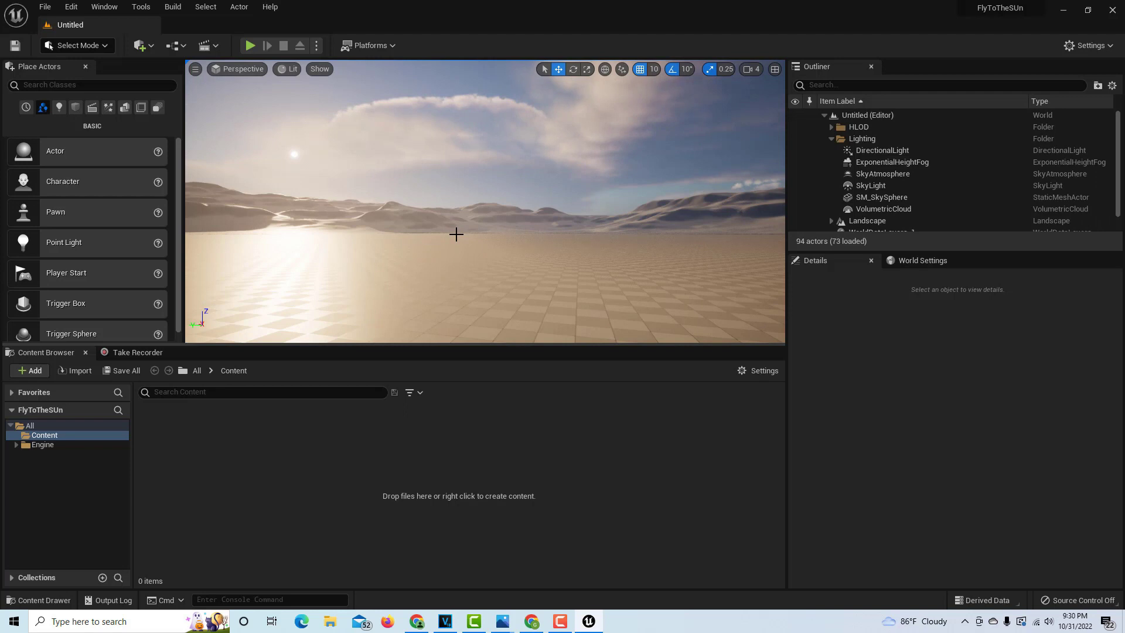
left_click_drag(466, 234, 382, 226, "ctrl")
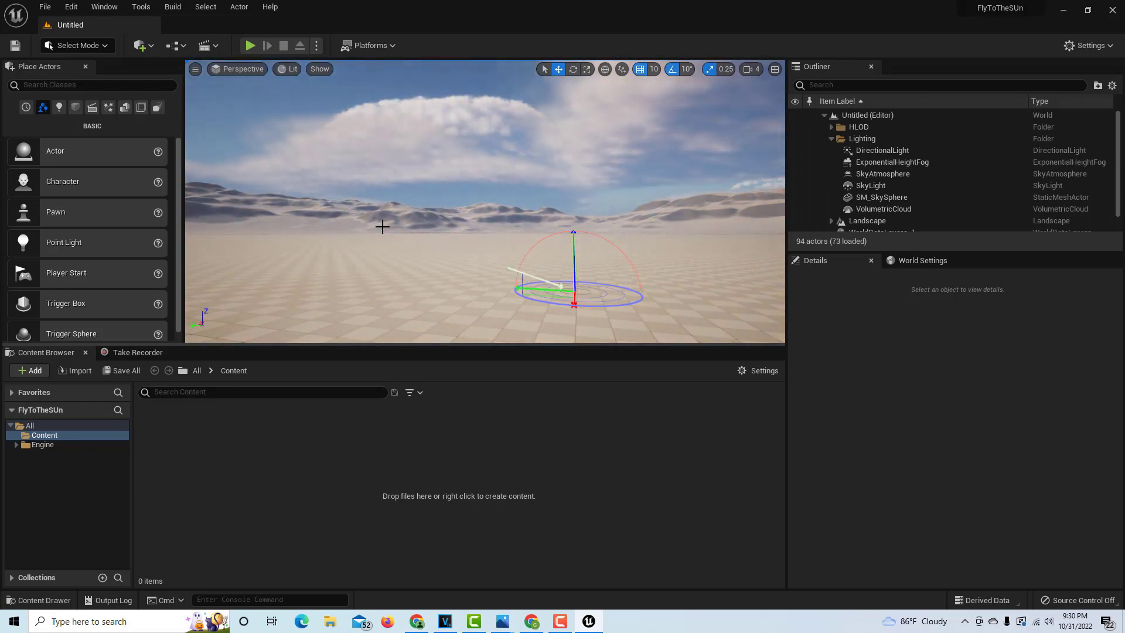
Nudge the sun's direction and swing the view down toward the ground
left_click_drag(382, 227, 381, 228, "ctrl")
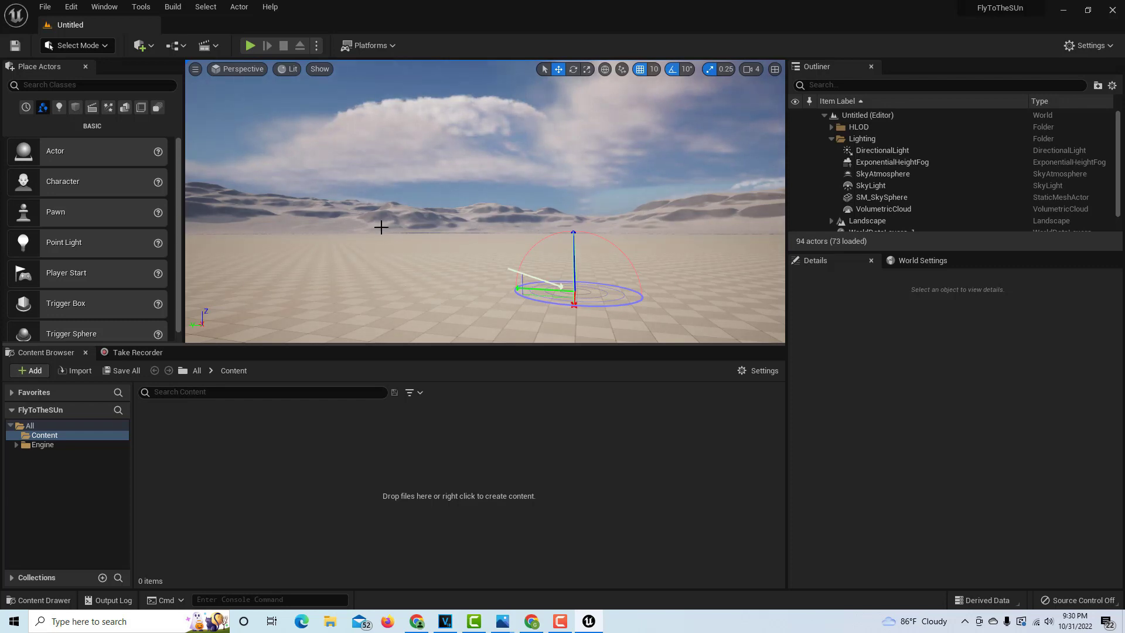
right_click(381, 228)
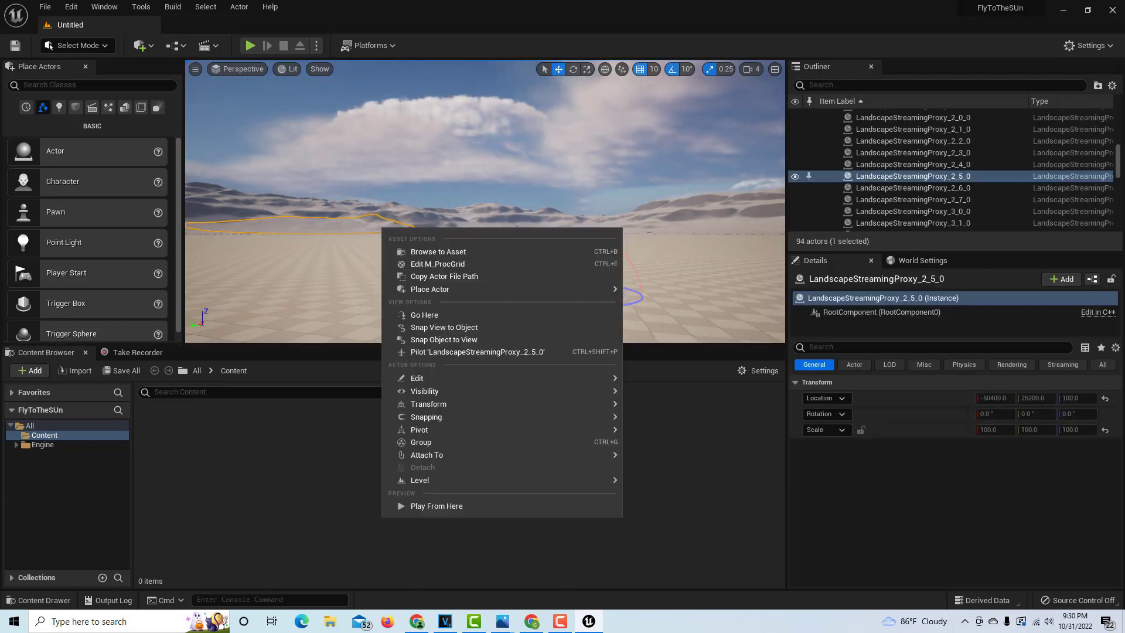
right_click(649, 208)
key("Escape")
right_click_drag(381, 228, 585, 193)
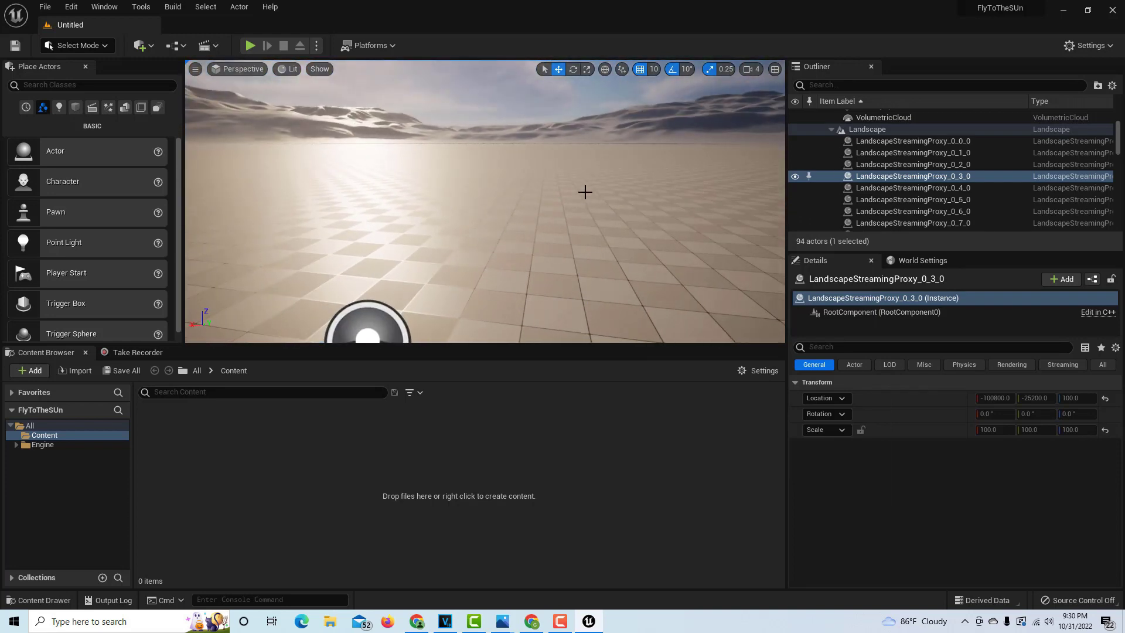
Rotate the sun with Ctrl+L until it shines high above the mountain ridge
key("ctrl+l")
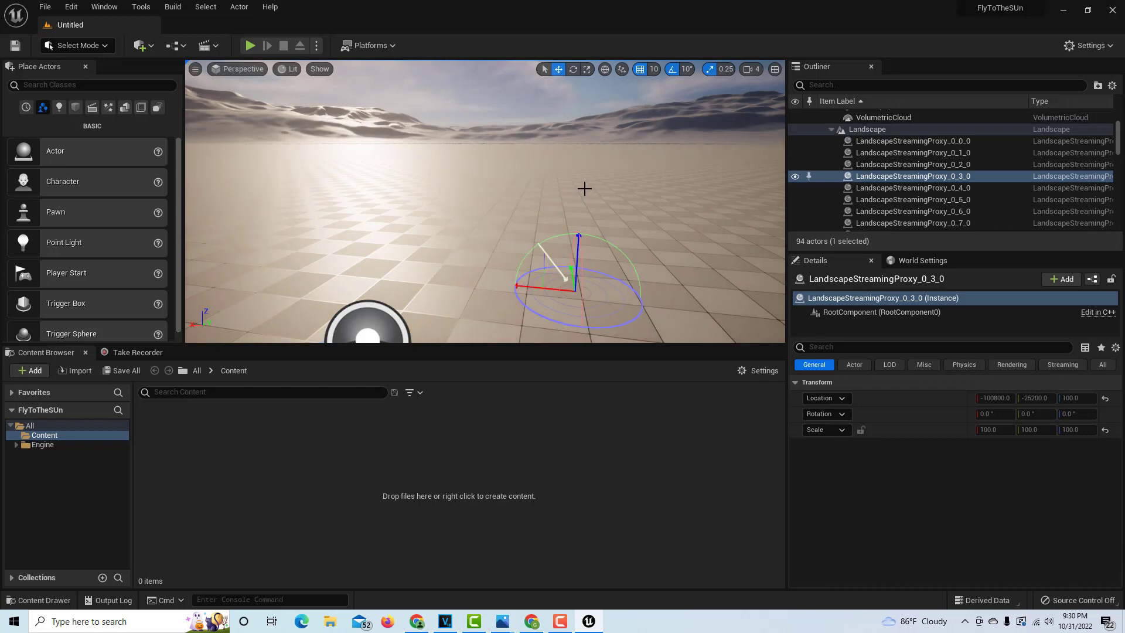
key("ctrl+l")
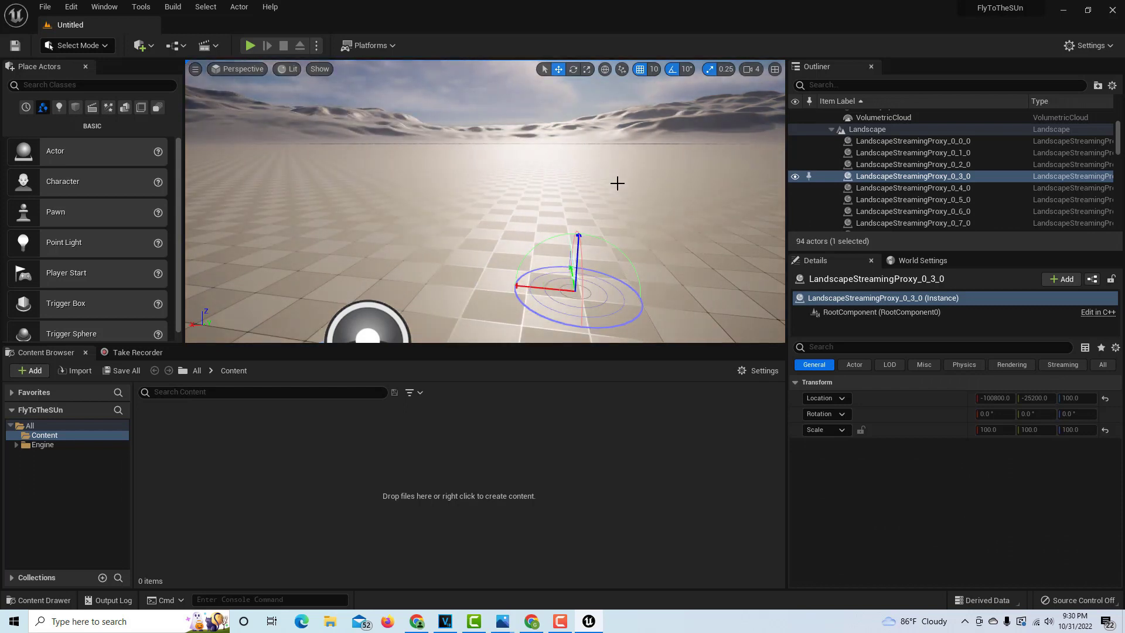
key("ctrl+l")
key("ctrl+l")
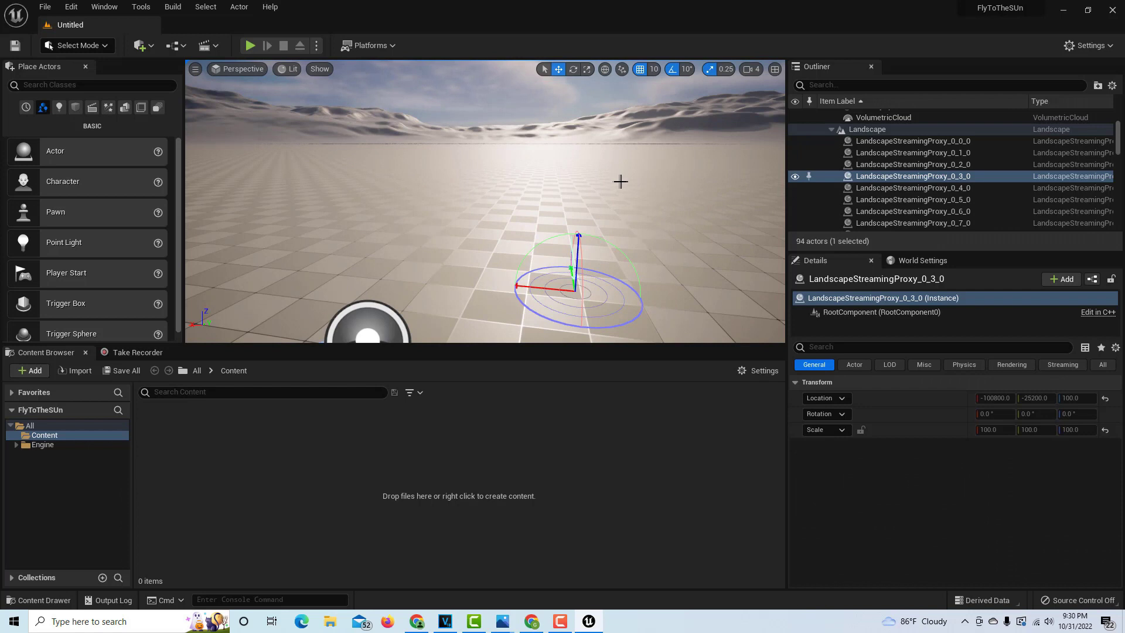
key("ctrl+l")
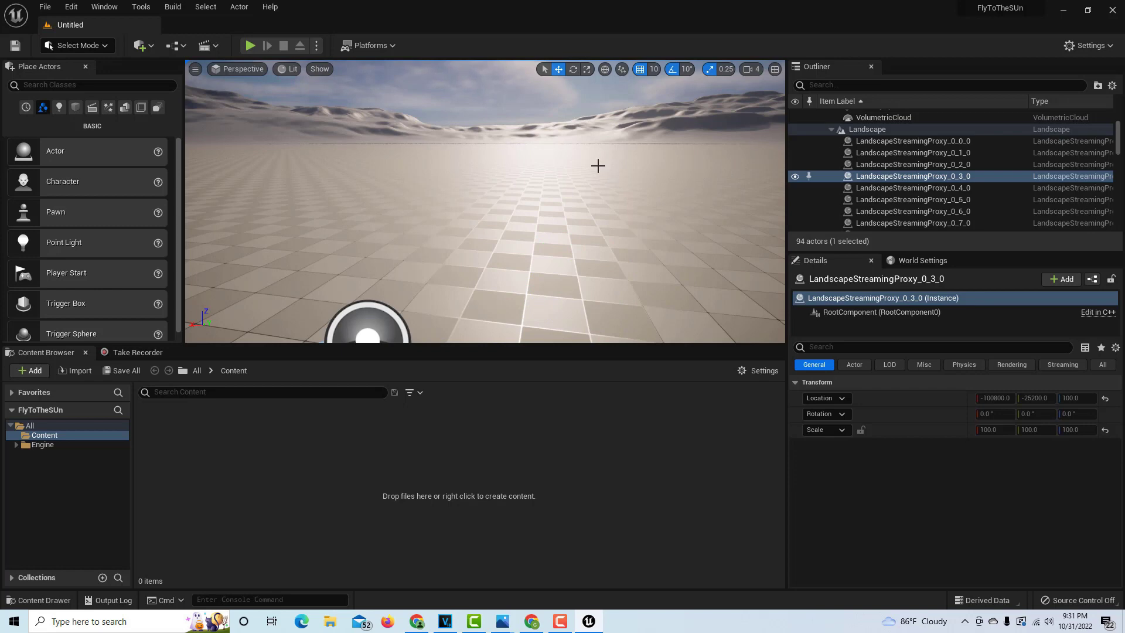
mouse_move(597, 166)
right_mouse_down()
mouse_move(594, 118)
mouse_move(595, 168)
right_mouse_up()
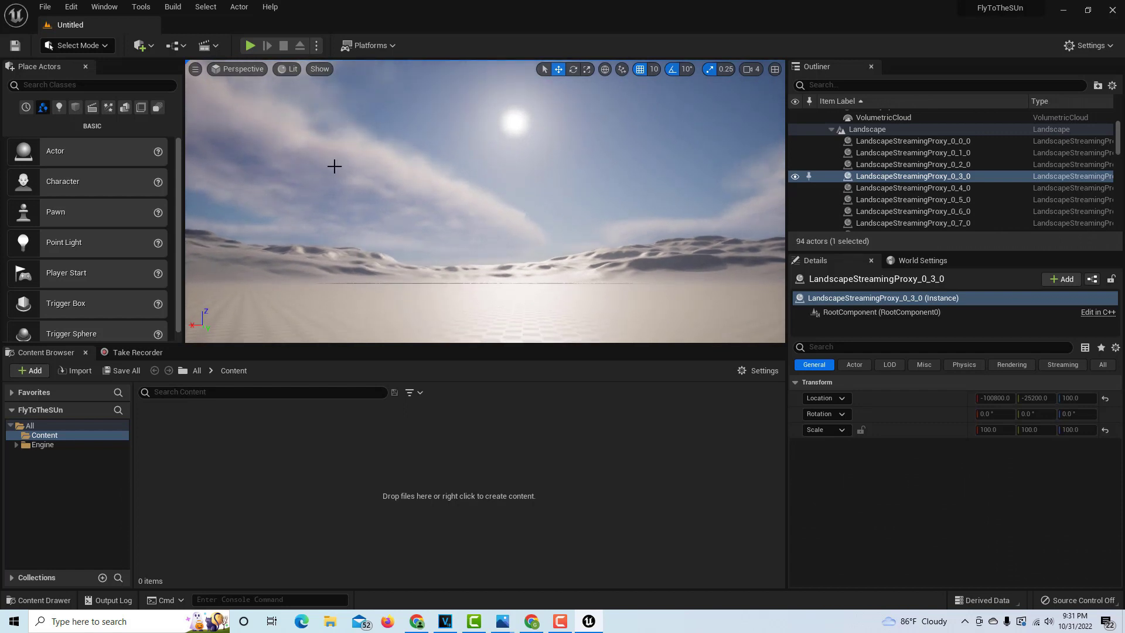
Open the PendingTake sequence and add a new Cine Camera Actor as the camera cut
left_click(143, 358)
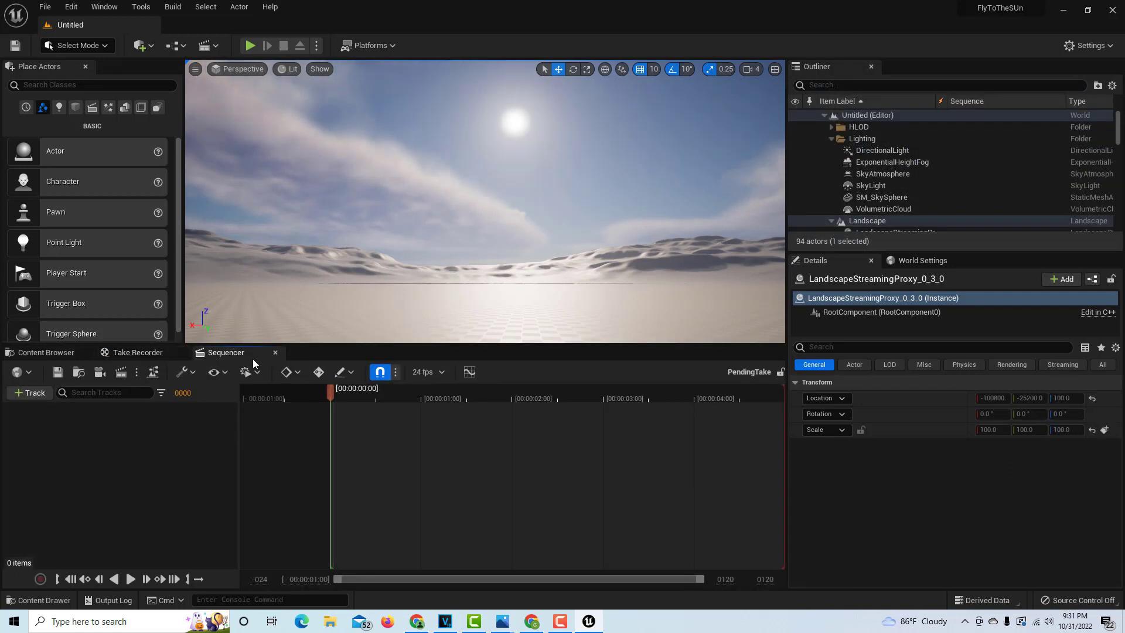
left_click(101, 375)
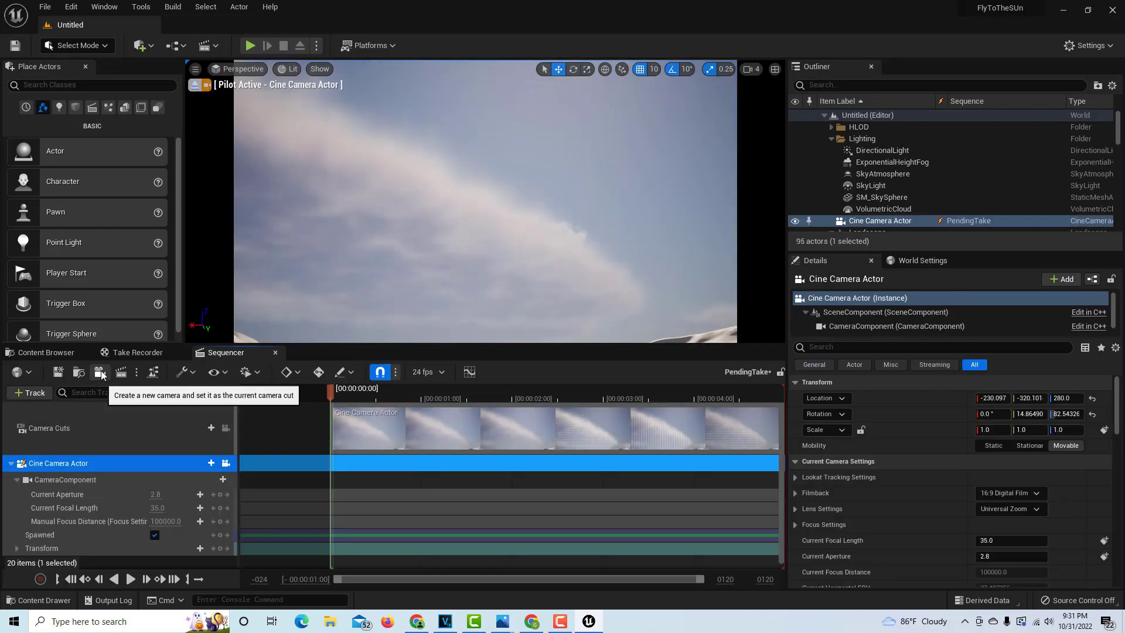
left_click(766, 579)
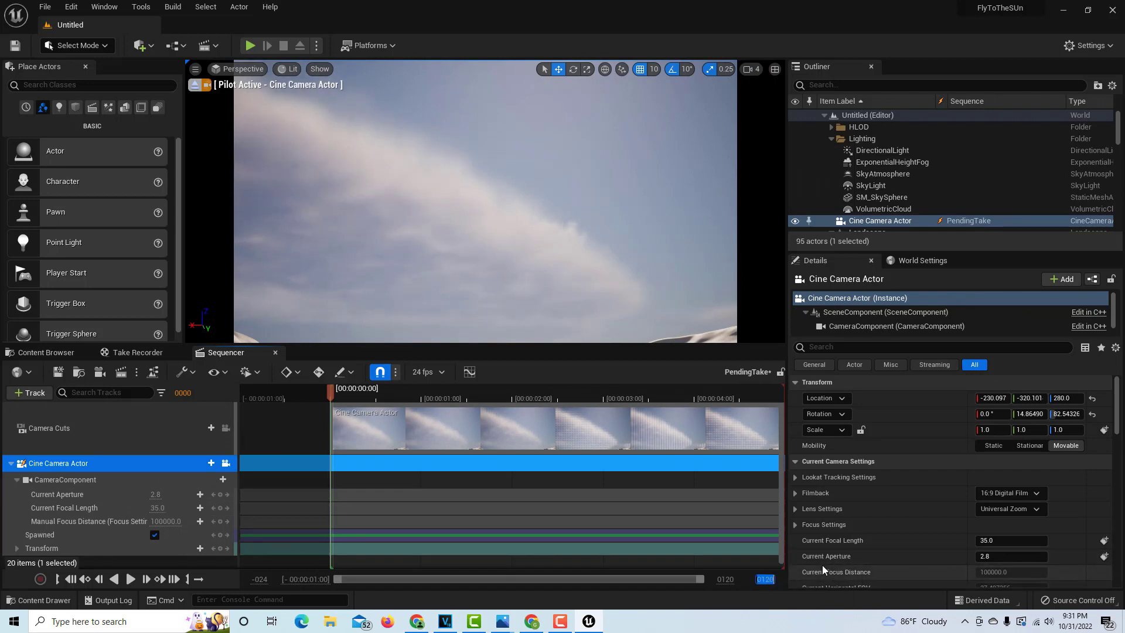
Set the working range end to 1000, reset the view range, and extend playback to ~20 seconds
type("1000")
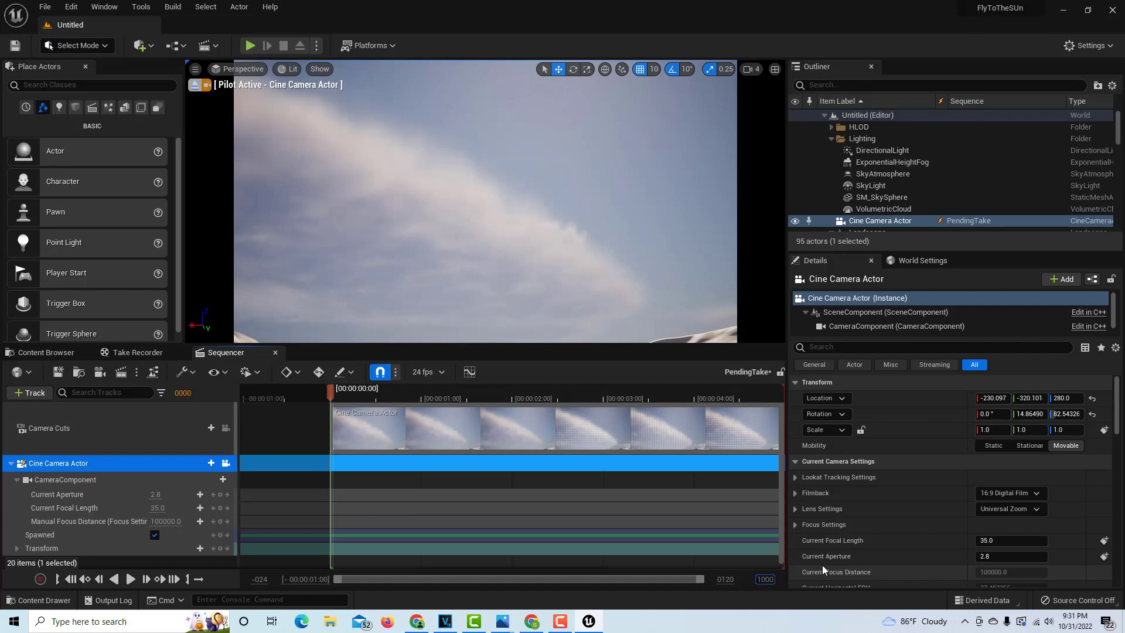
key("Return")
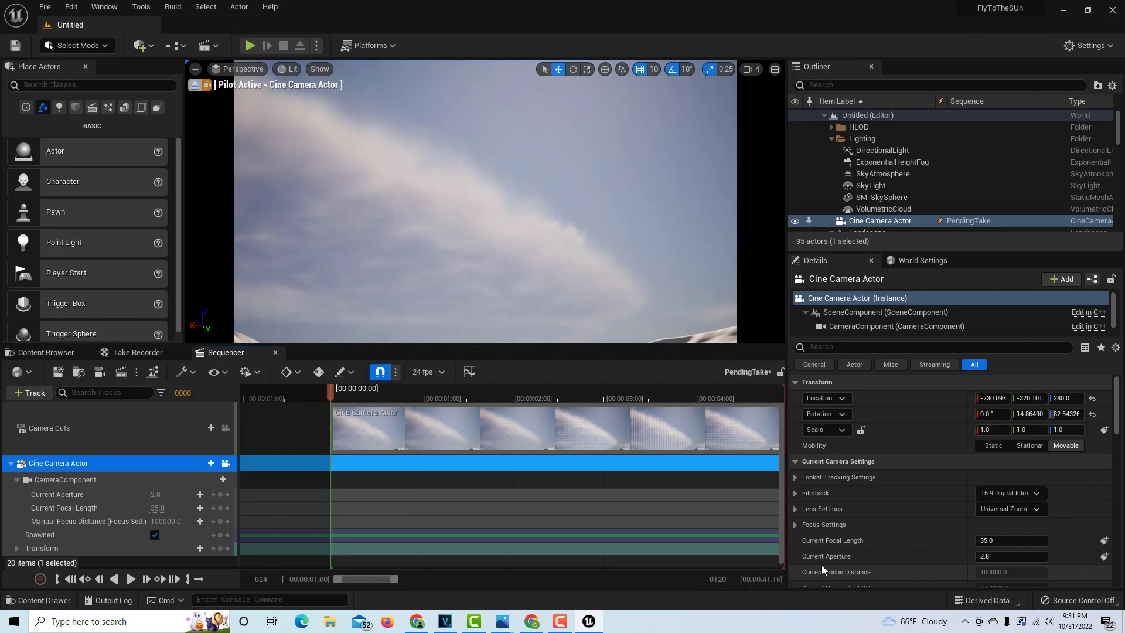
left_click(718, 578)
type("0")
key("Return")
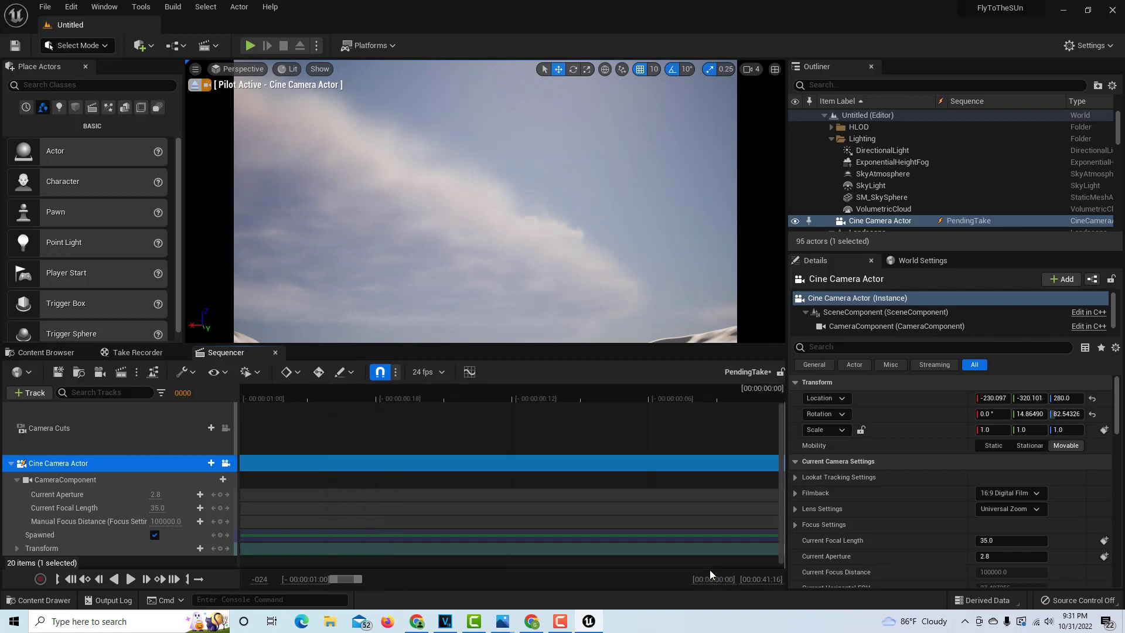
left_click_drag(359, 583, 643, 567)
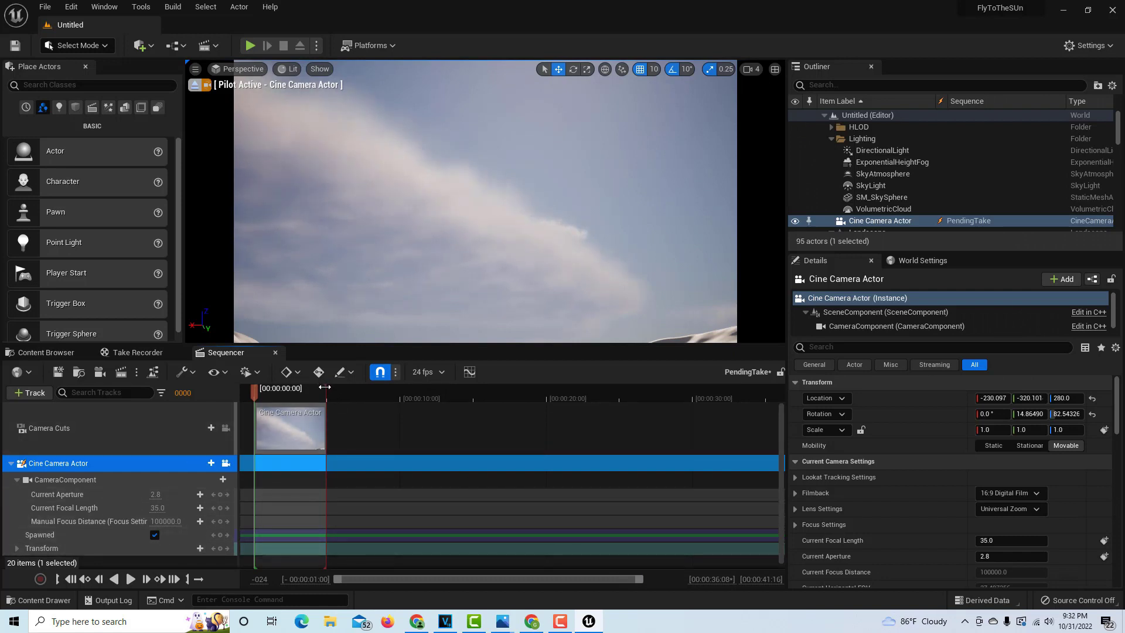
mouse_move(325, 387)
left_mouse_down()
mouse_move(608, 389)
mouse_move(584, 385)
left_mouse_up()
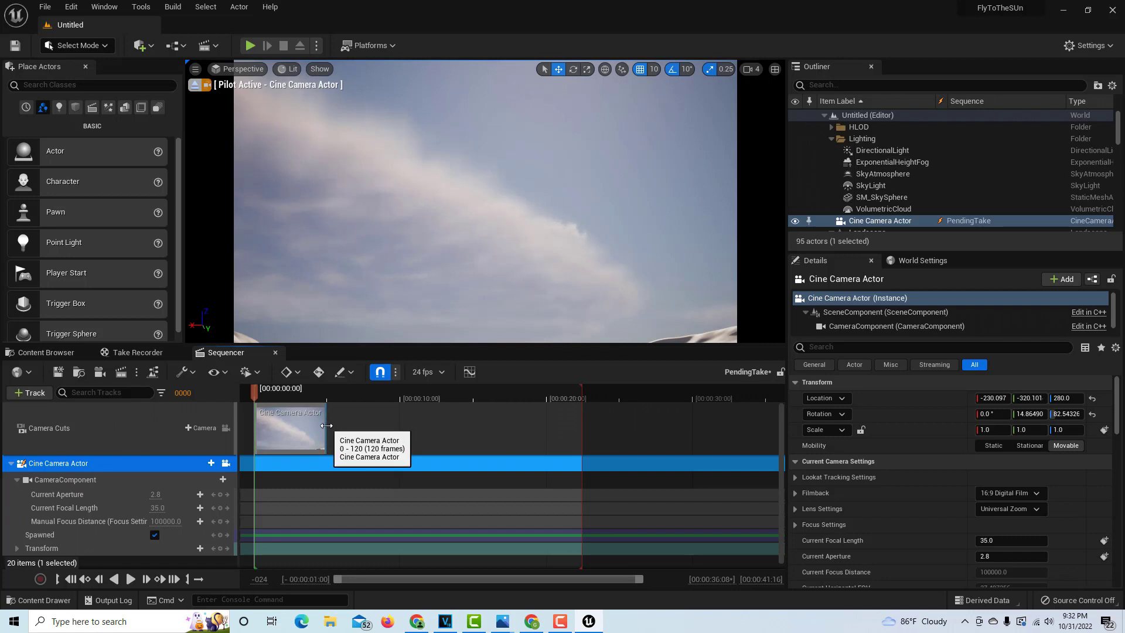
Drag the Camera Cuts section's end out to 00:00:22:12, spanning 540 frames
left_click_drag(272, 419, 582, 437)
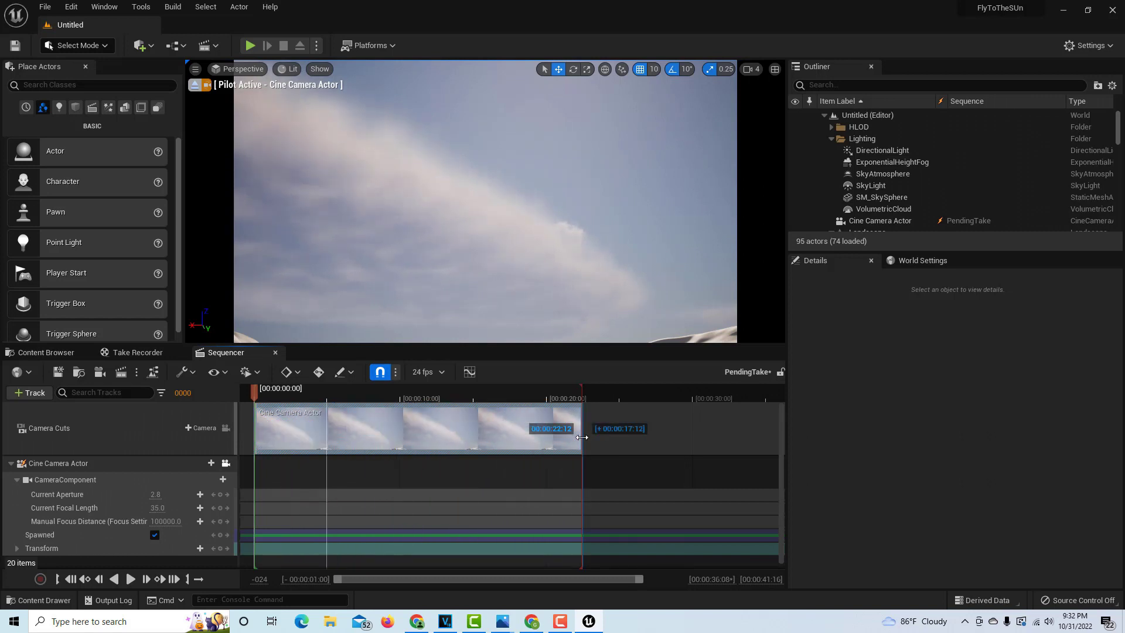
left_click_drag(583, 437, 582, 437)
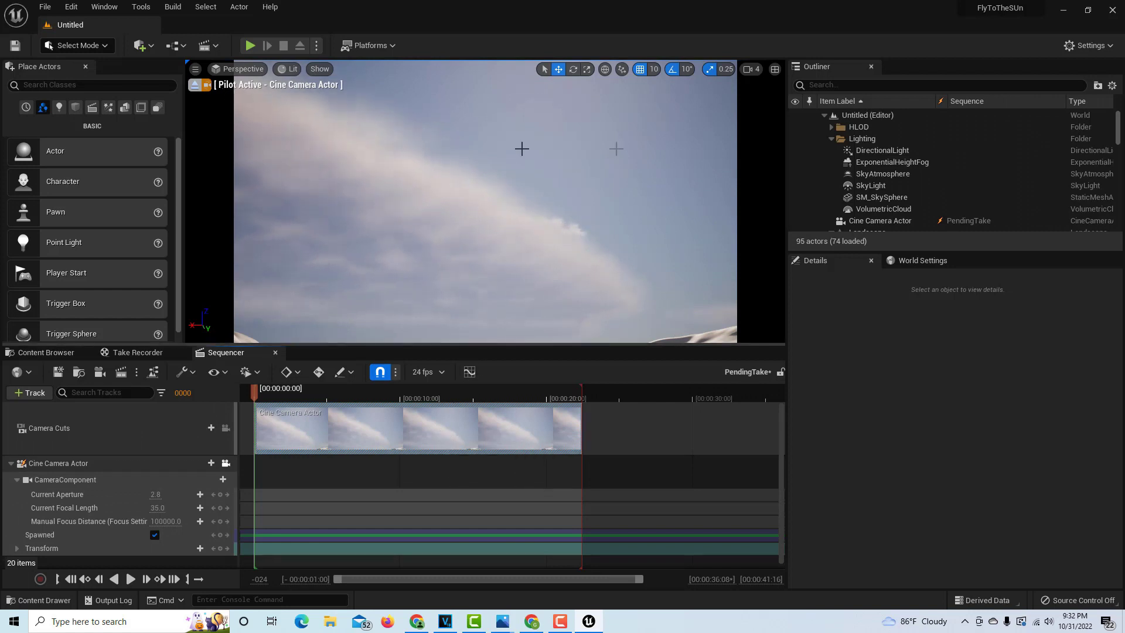
Aim the camera at the sun and key focal length 7.03 and aperture 22.0 at frame 0
right_click_drag(519, 204, 516, 149)
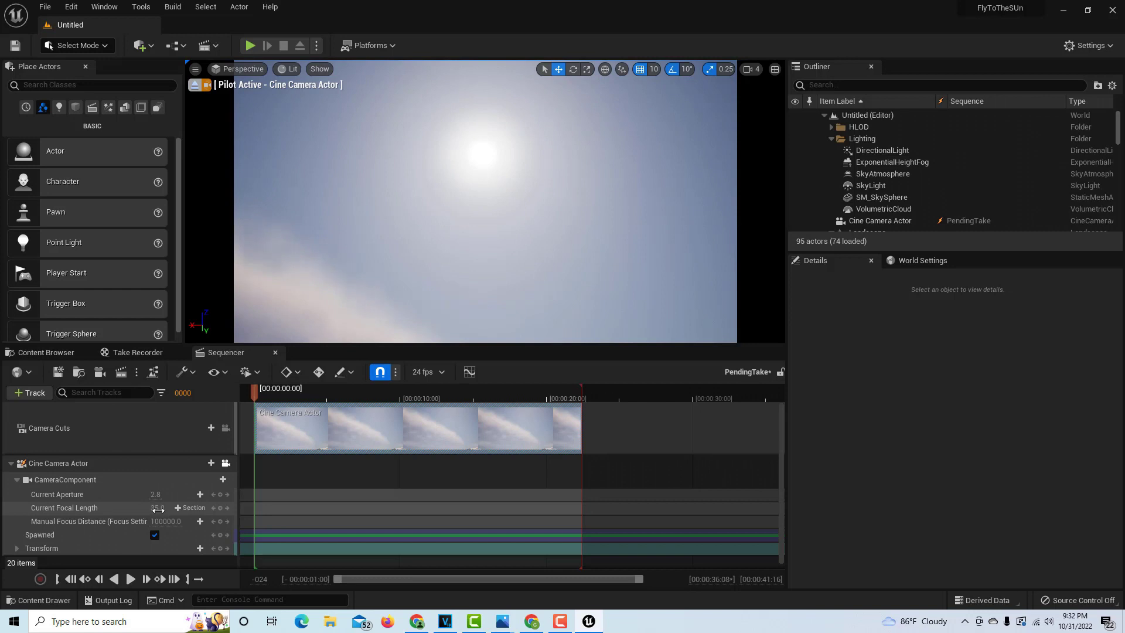
left_click_drag(156, 509, 178, 508)
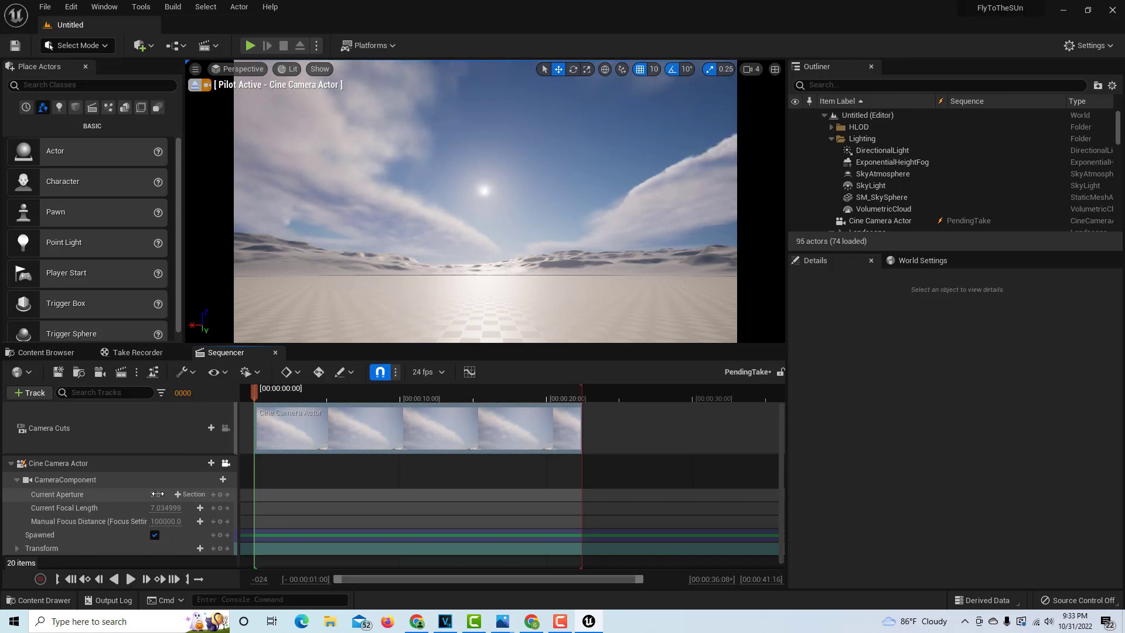
left_click(158, 494)
left_click_drag(177, 494, 200, 494)
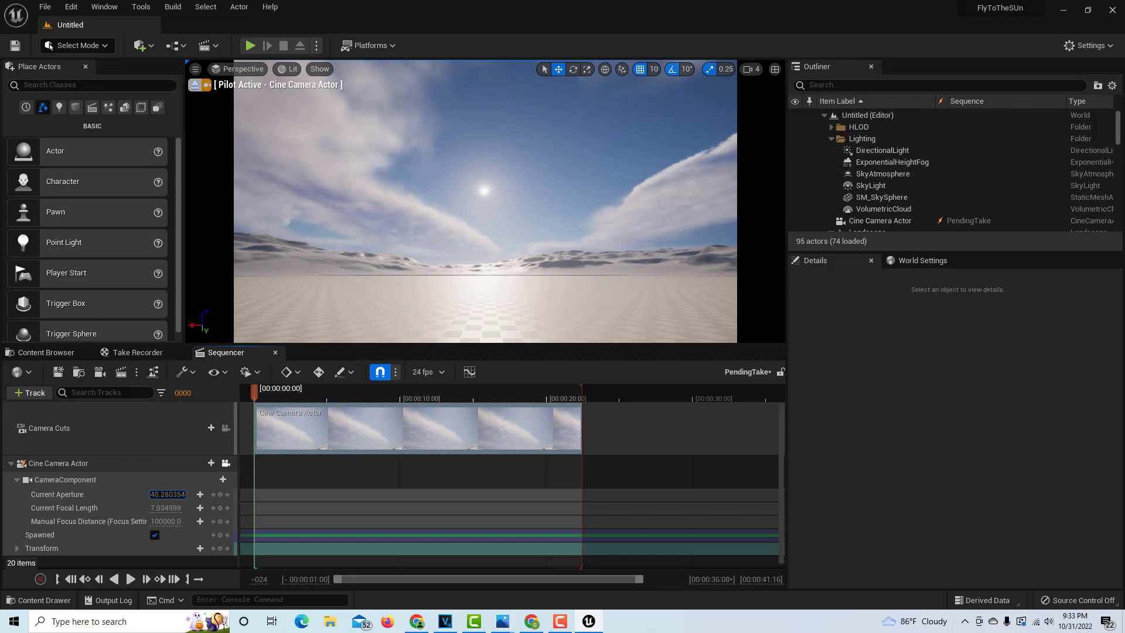
key("Return")
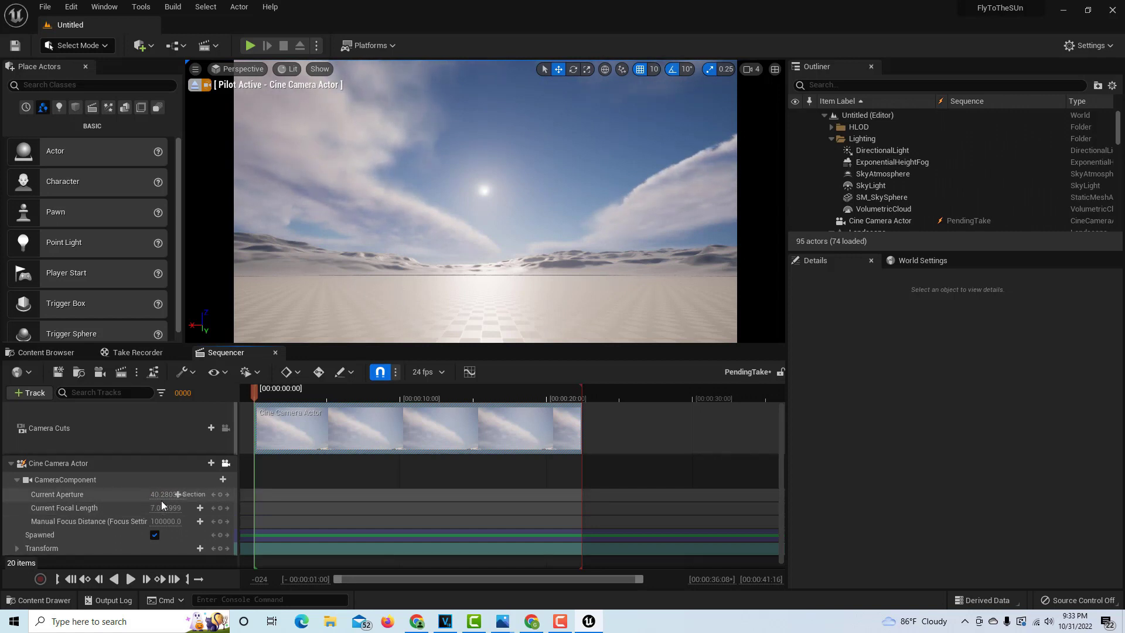
left_click(220, 496)
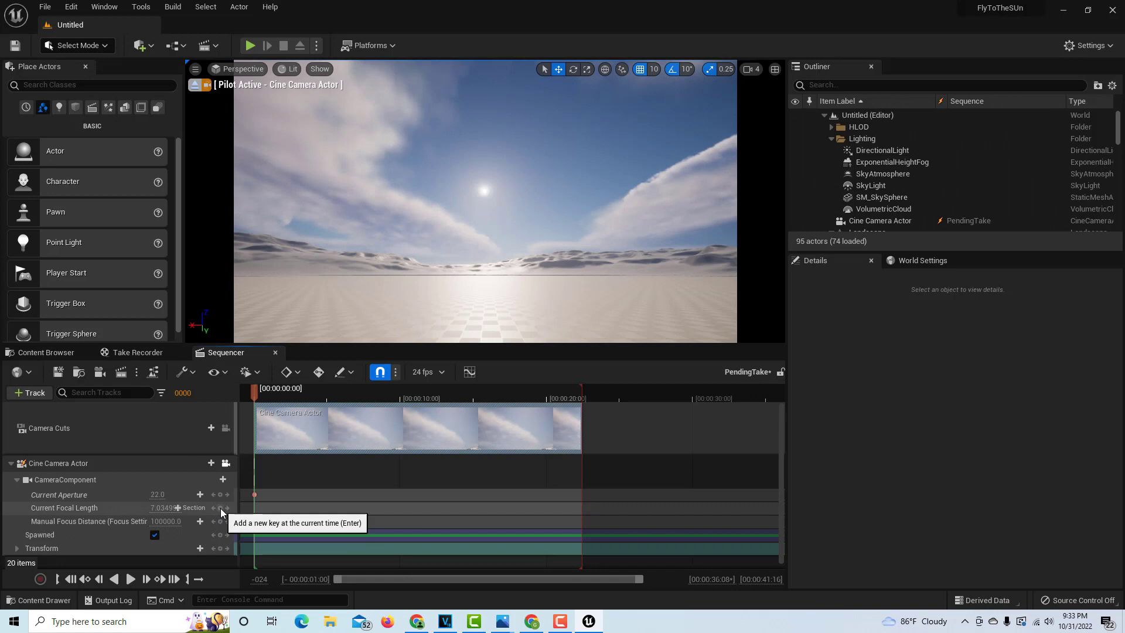
left_click(221, 508)
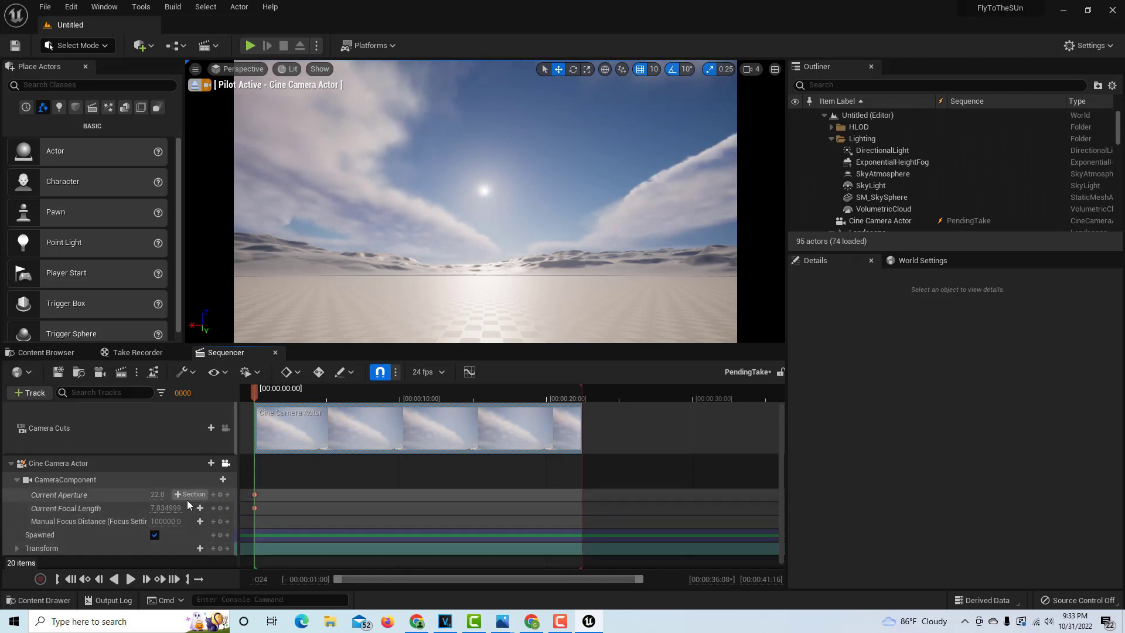
Expand Transform > Location and key the camera's Y at -35412.79 on frame 0
scroll(782, 503, "down", 1)
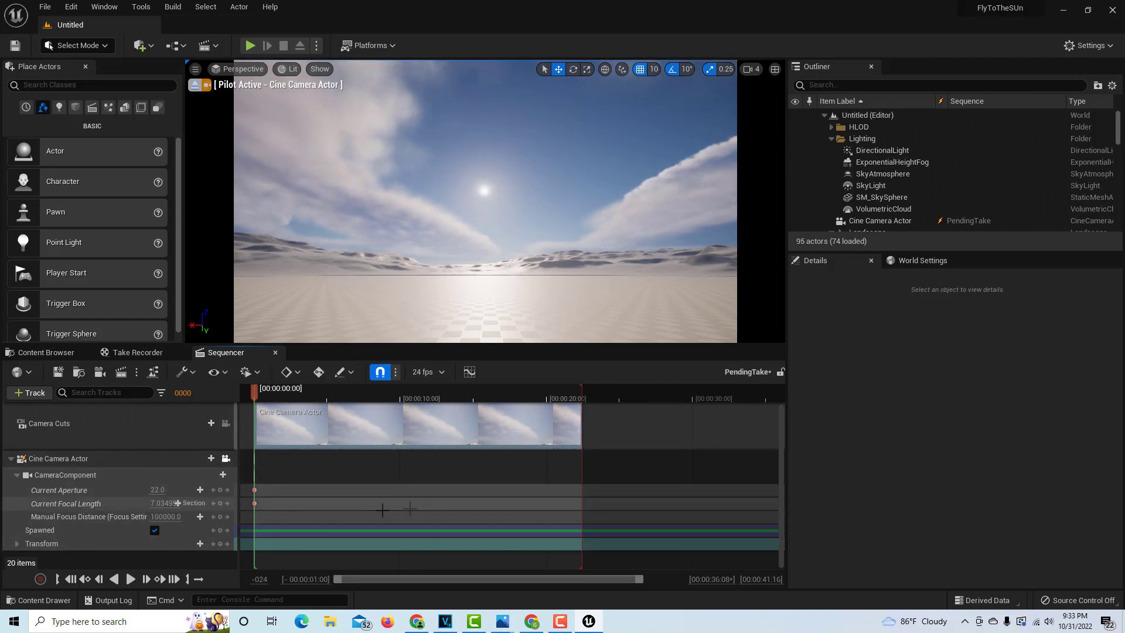
left_click(17, 541)
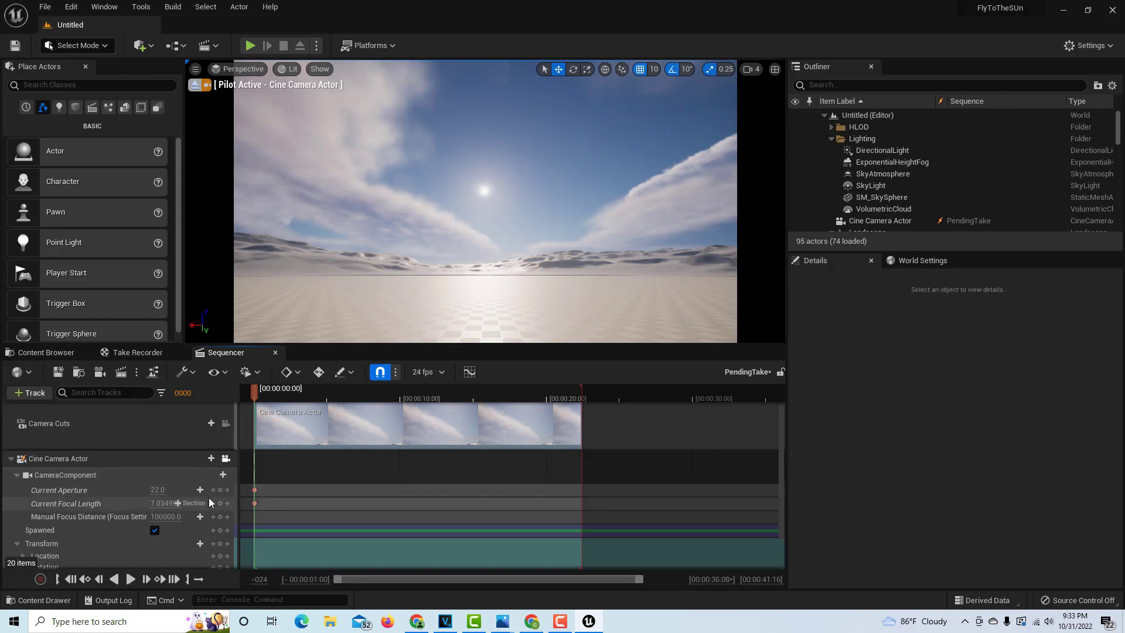
scroll(210, 506, "down", 2)
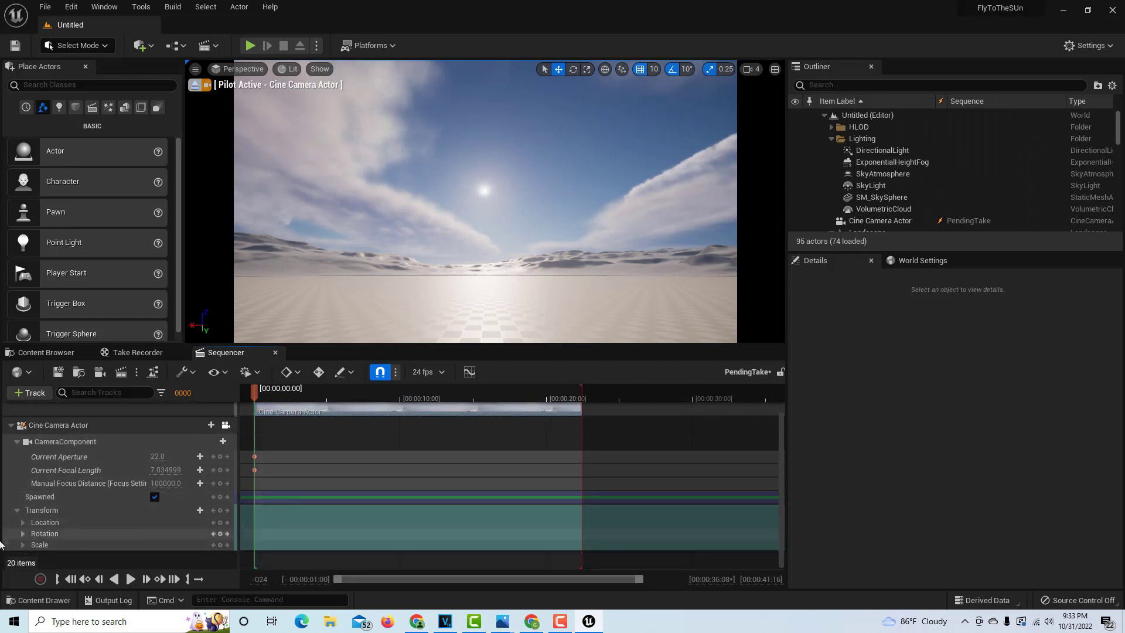
left_click(24, 522)
scroll(196, 520, "down", 2)
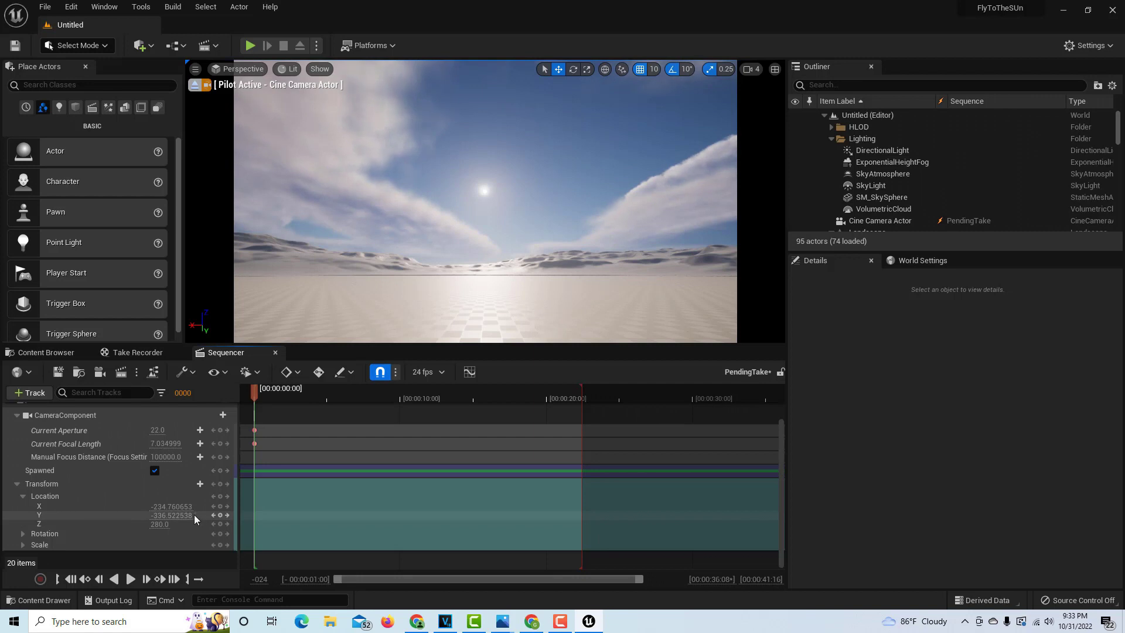
left_click_drag(175, 515, 141, 515)
left_click(170, 515)
key("Return")
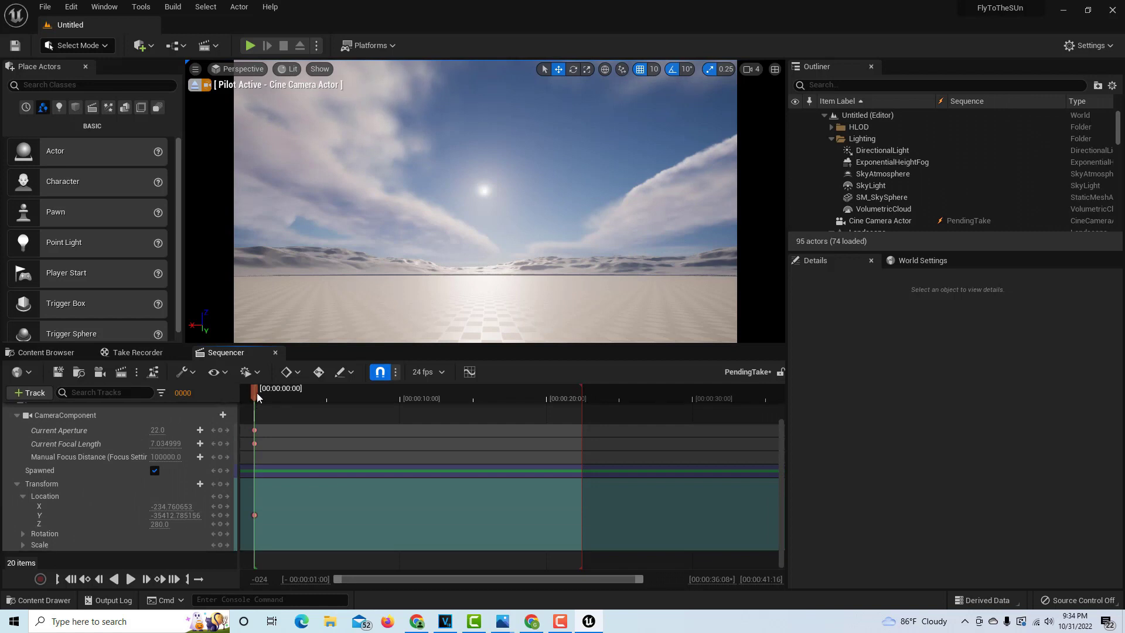
At 00:00:11:15, key Y at 23910.41 and raise Z to 6110.27
left_click_drag(257, 397, 425, 413)
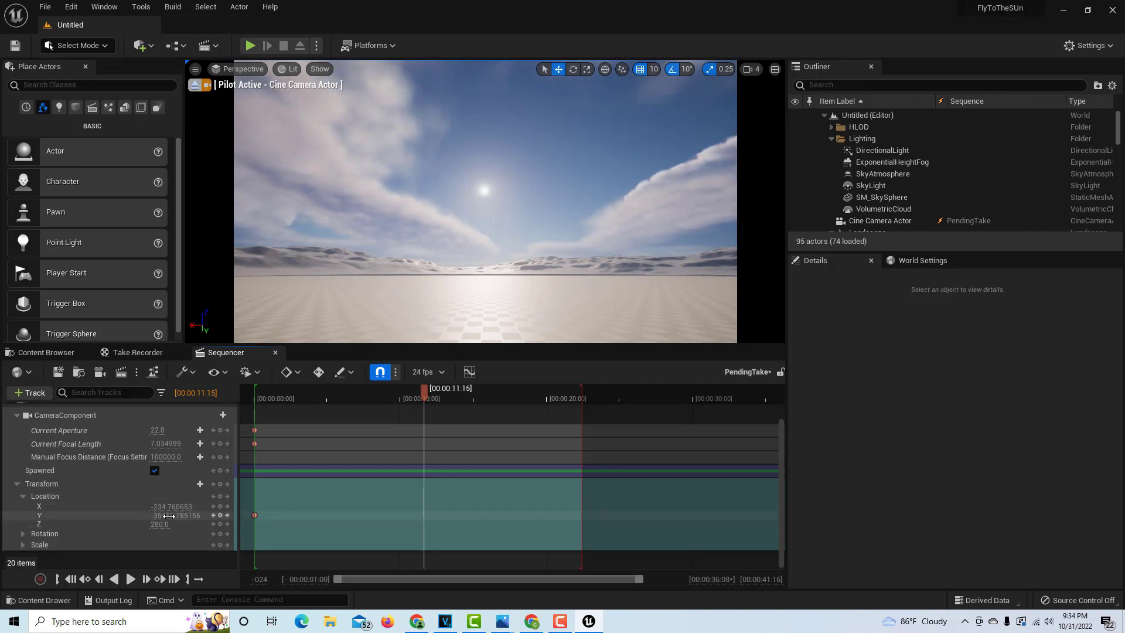
mouse_move(169, 516)
left_mouse_down()
mouse_move(129, 515)
mouse_move(200, 515)
mouse_move(170, 516)
left_mouse_up()
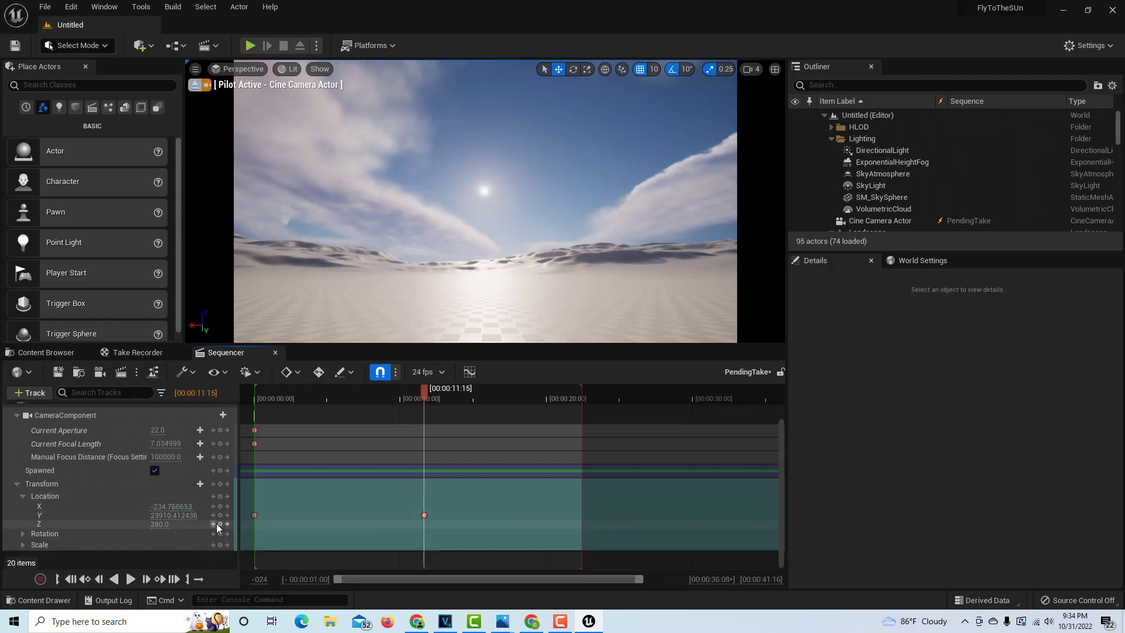
mouse_move(160, 524)
left_mouse_down()
mouse_move(237, 525)
mouse_move(163, 524)
left_mouse_up()
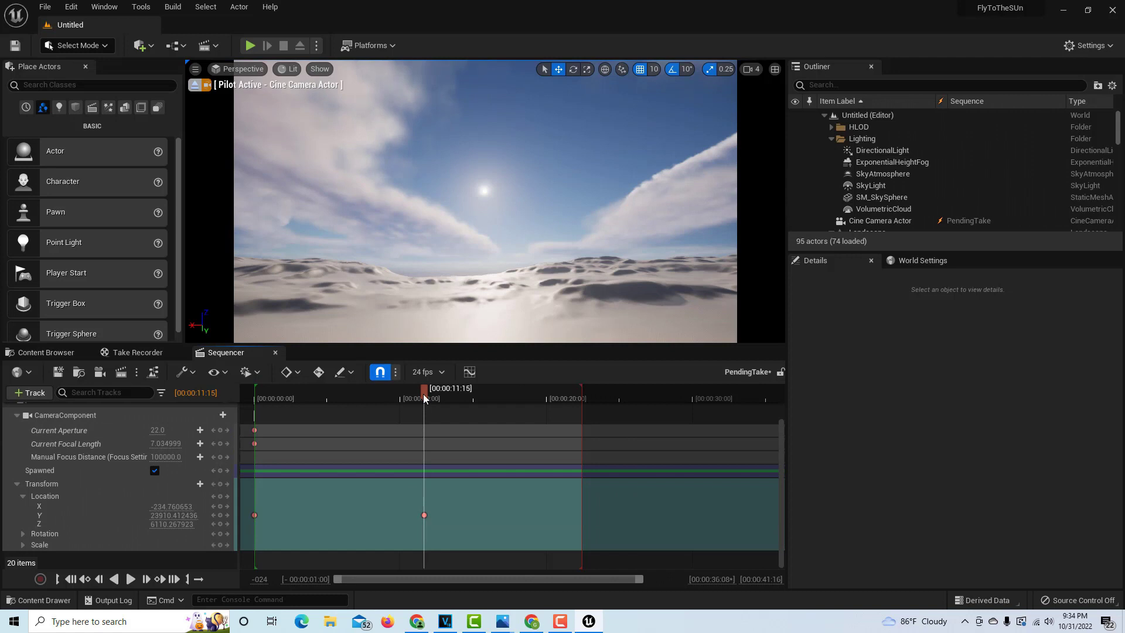
Lower the camera's starting height to about Z 89.85 at frame 0 and key it
left_click_drag(426, 396, 253, 401)
left_click(256, 515)
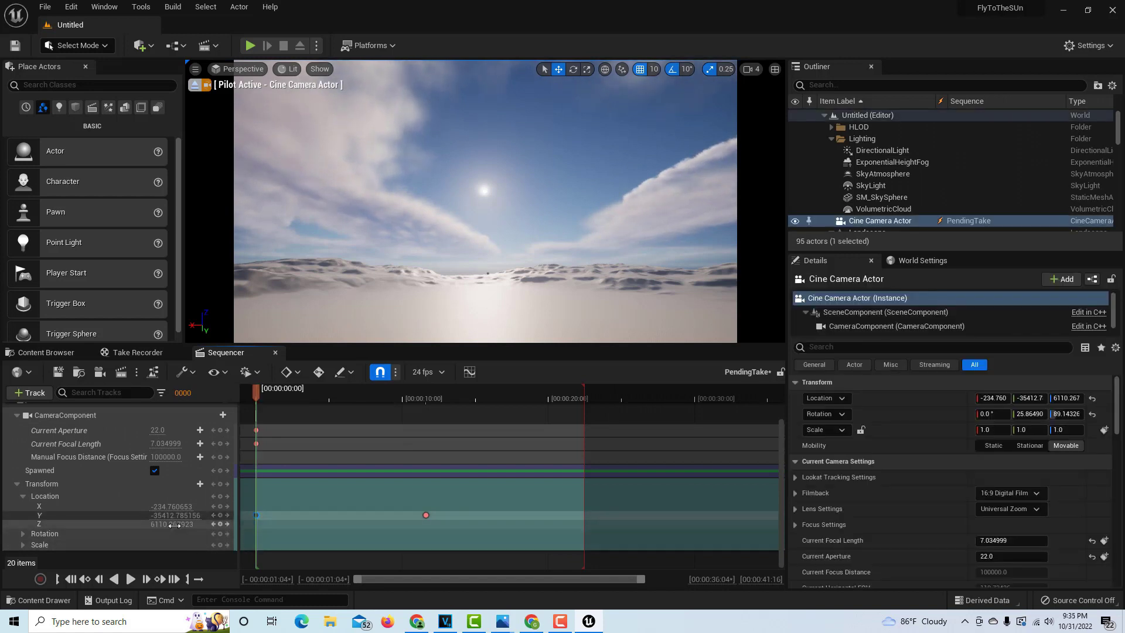
left_click_drag(179, 524, 173, 525)
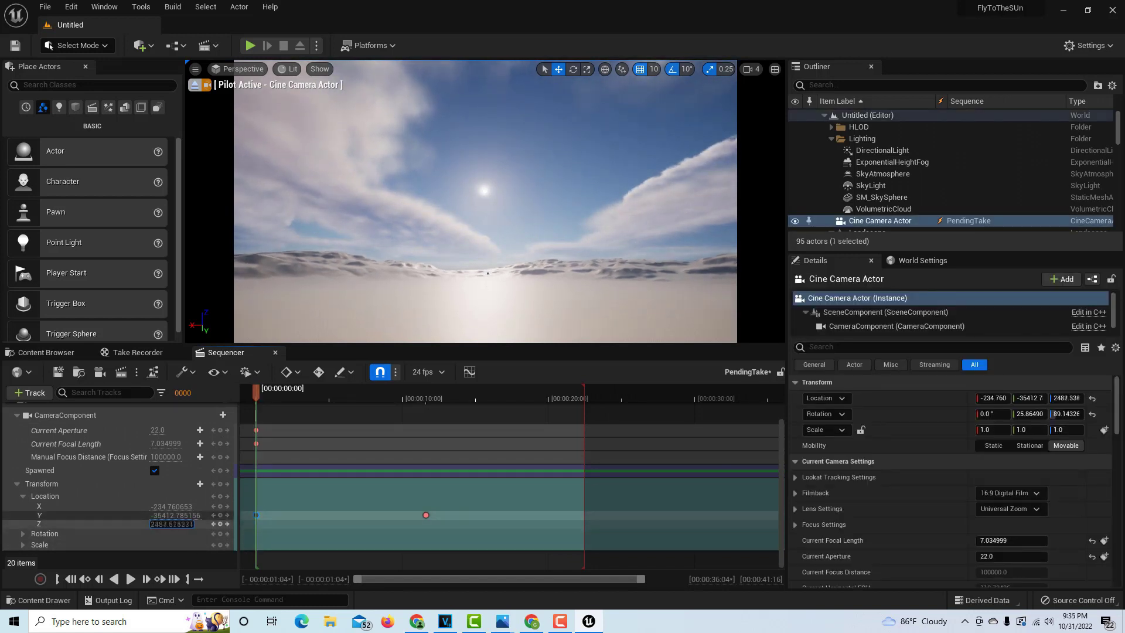
left_click_drag(171, 524, 111, 524)
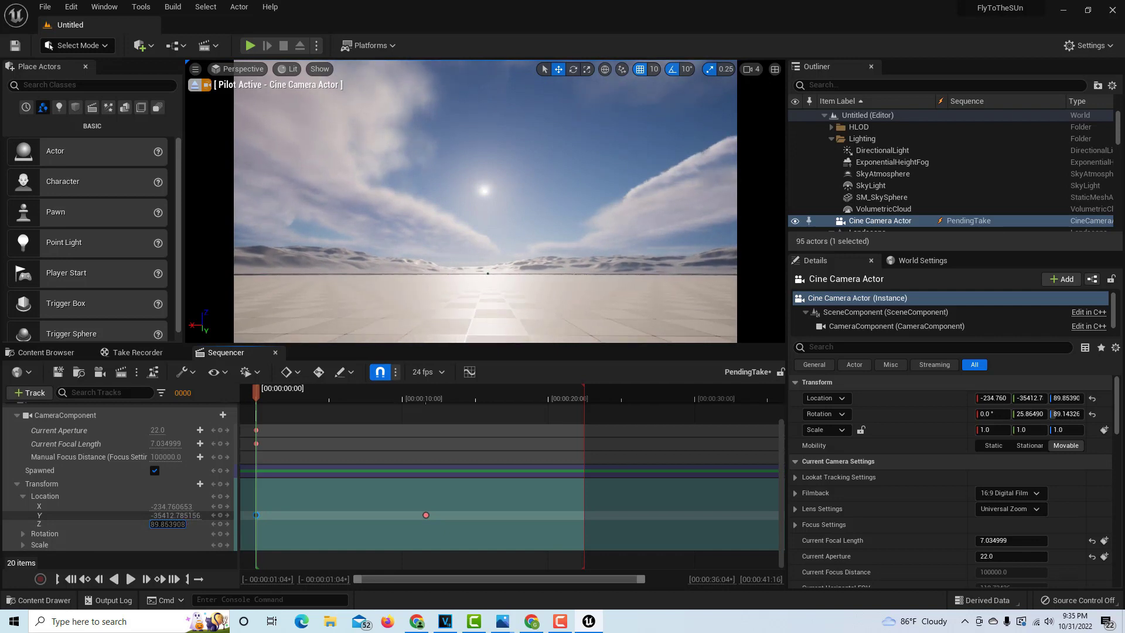
left_click(221, 524)
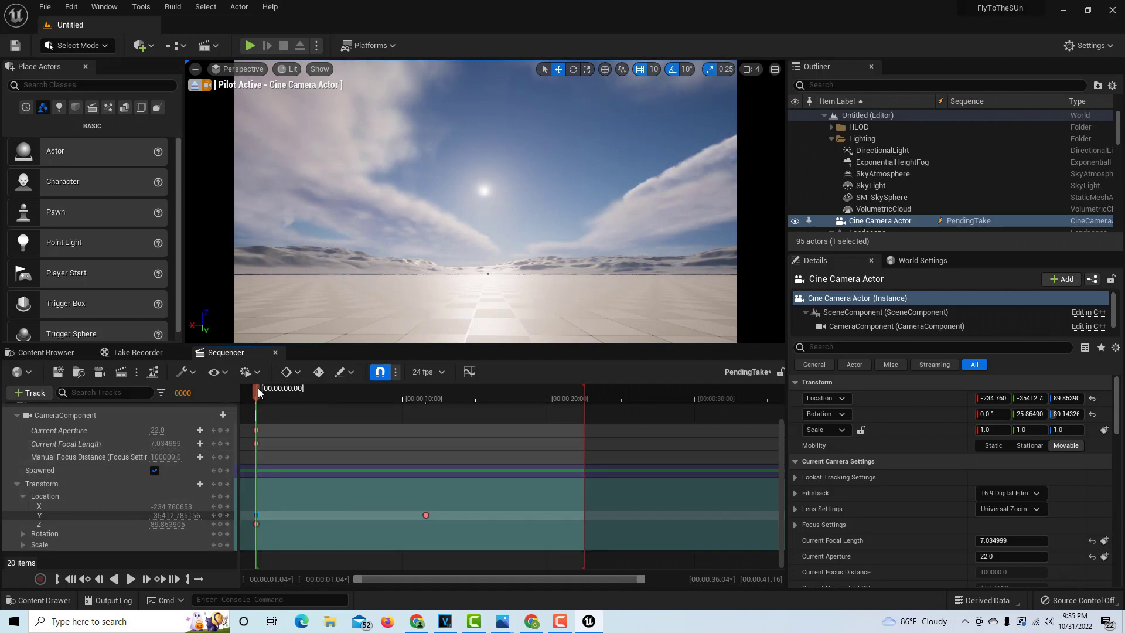
Raise the camera to Z 3218.49 at 11:15, then key Y 49310.89, Z 3484.48 at 22:07
left_click_drag(259, 391, 427, 405)
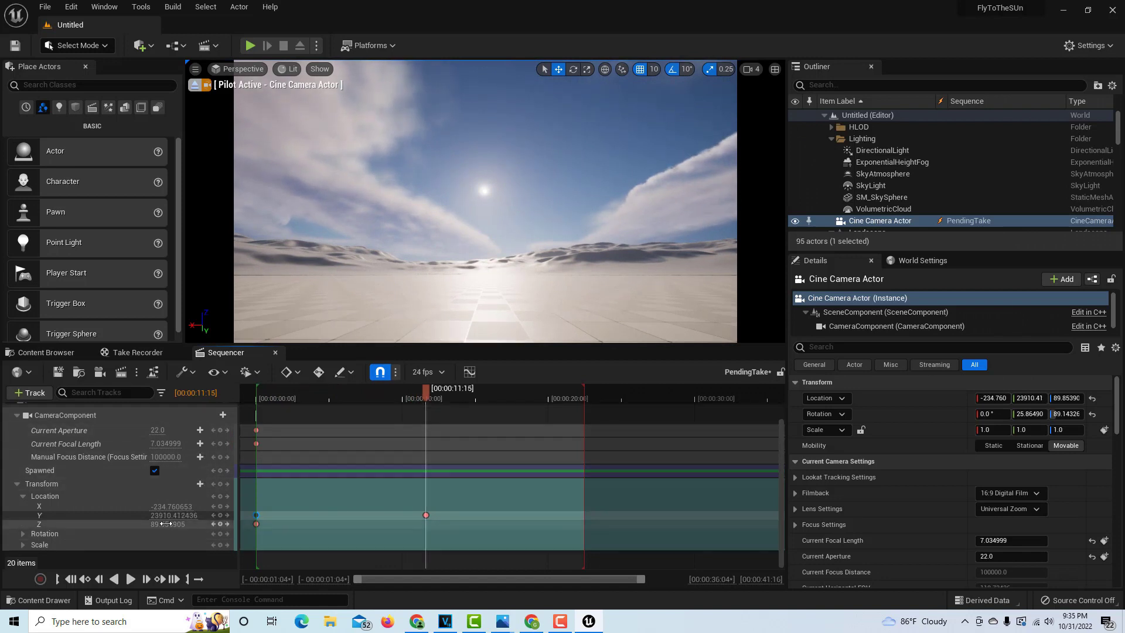
left_click_drag(167, 524, 238, 524)
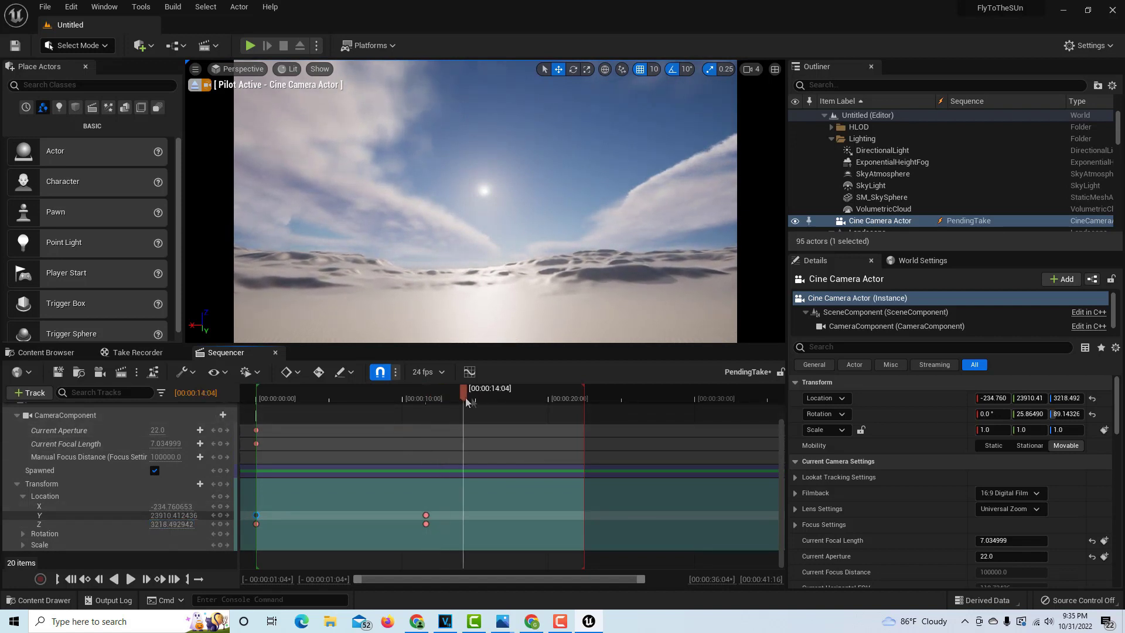
left_click(582, 398)
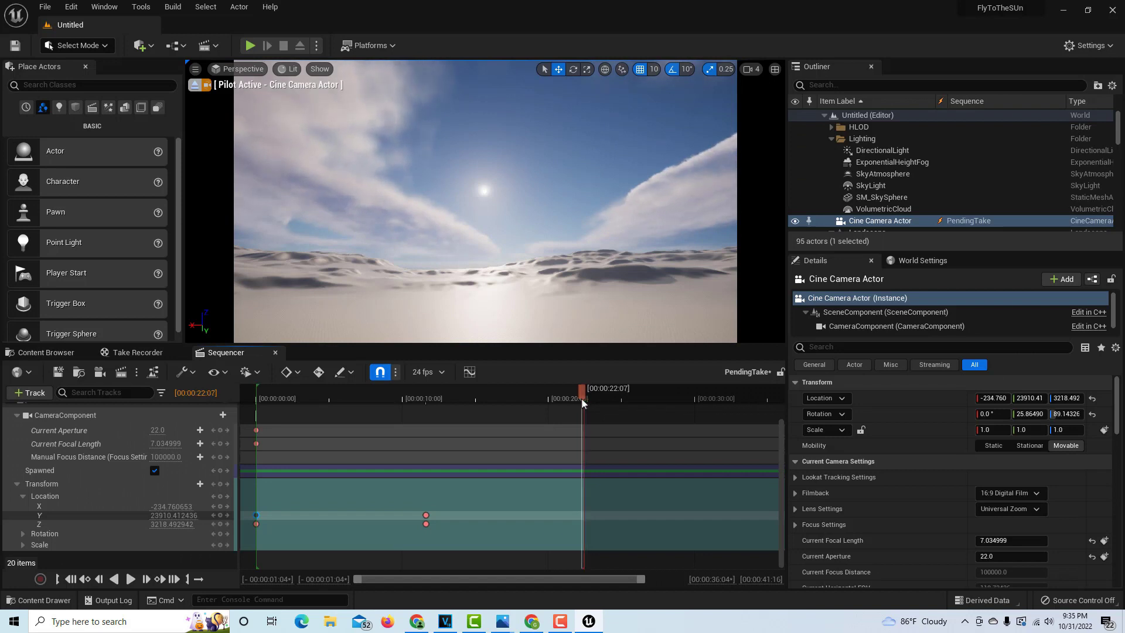
left_click_drag(185, 515, 231, 515)
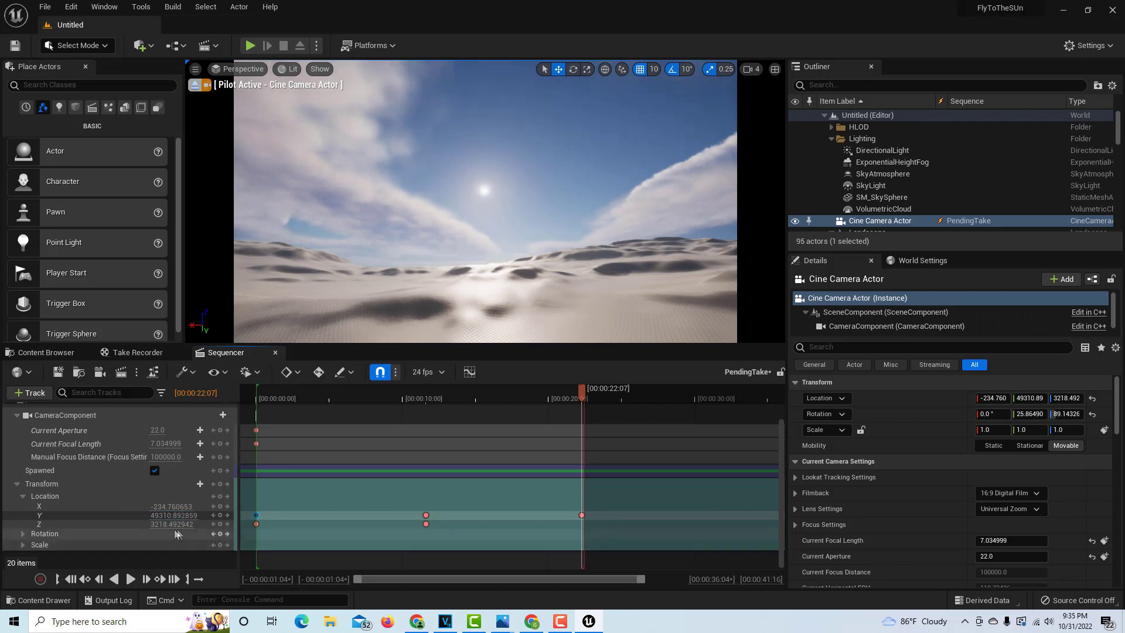
mouse_move(187, 523)
left_mouse_down()
mouse_move(229, 523)
mouse_move(192, 515)
mouse_move(209, 515)
mouse_move(182, 525)
mouse_move(204, 525)
mouse_move(190, 520)
left_mouse_up()
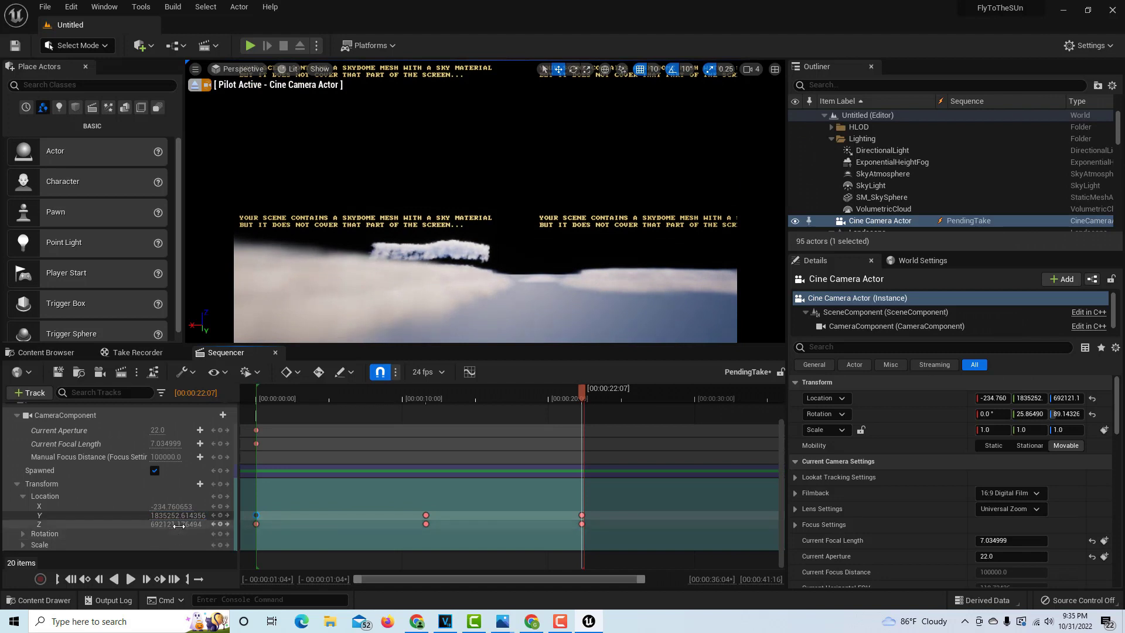
Set the 22:07 key to Y 686395.71 and Z 6.81, then rewind before frame 0
mouse_move(179, 525)
left_mouse_down()
mouse_move(149, 525)
mouse_move(170, 520)
left_mouse_up()
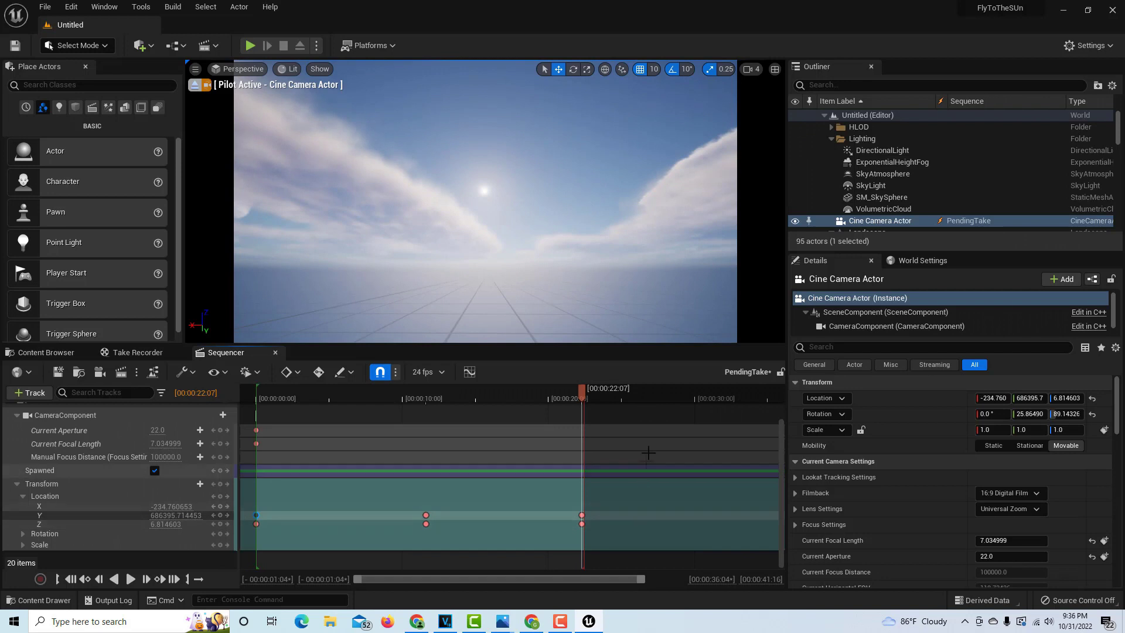
left_click_drag(585, 397, 222, 400)
left_click(359, 398)
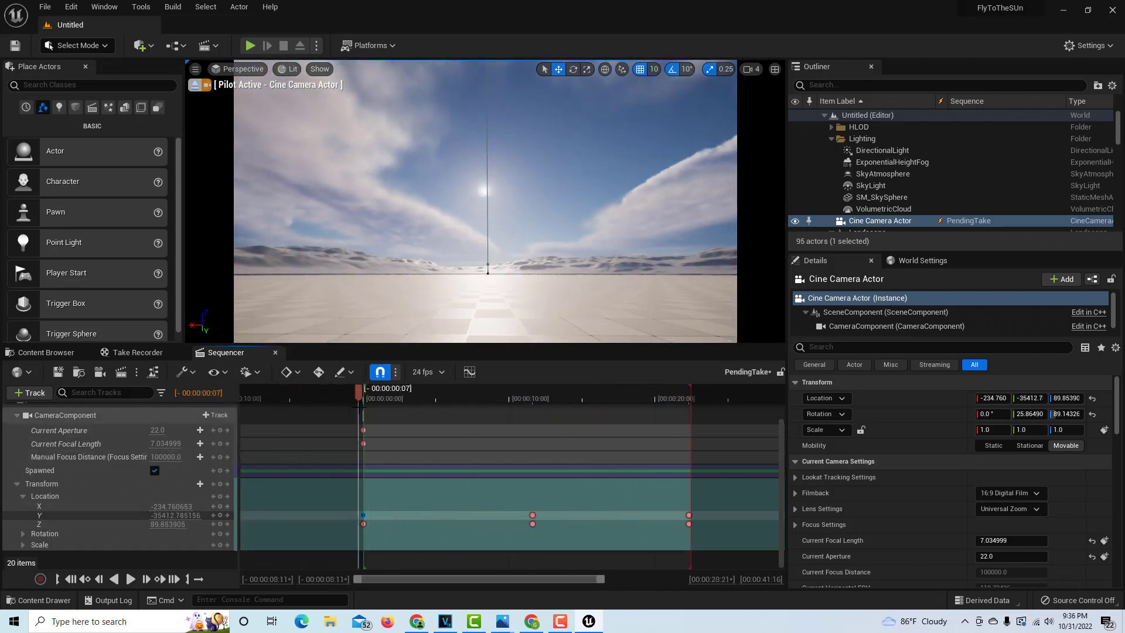
Preview the fly-through, then raise the camera higher at the 11:15 key
left_click(131, 579)
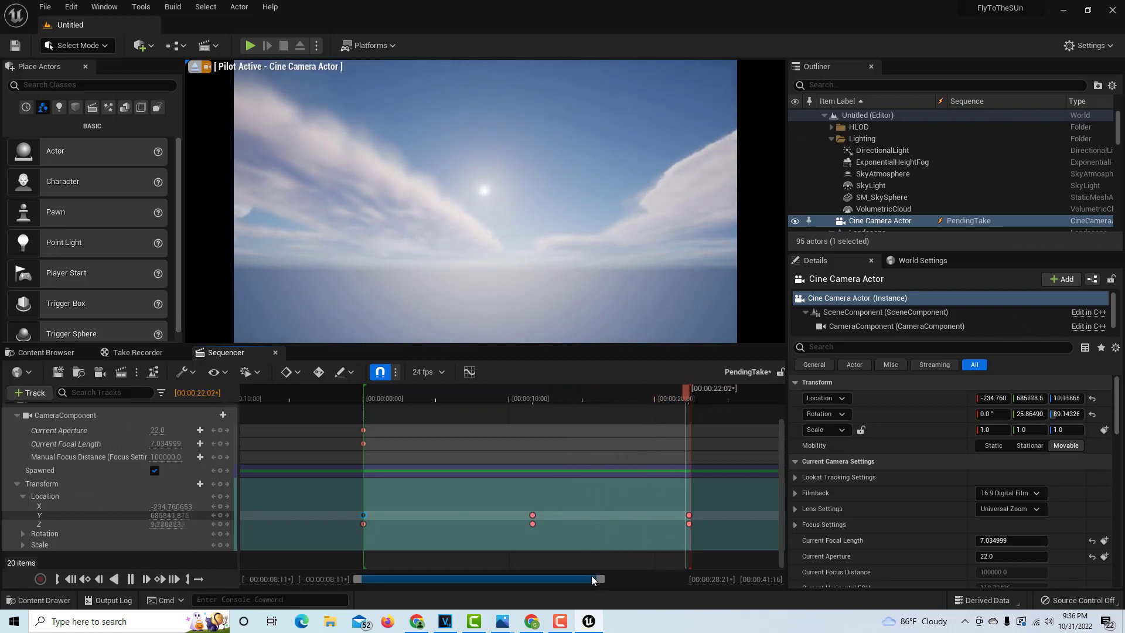
key("space")
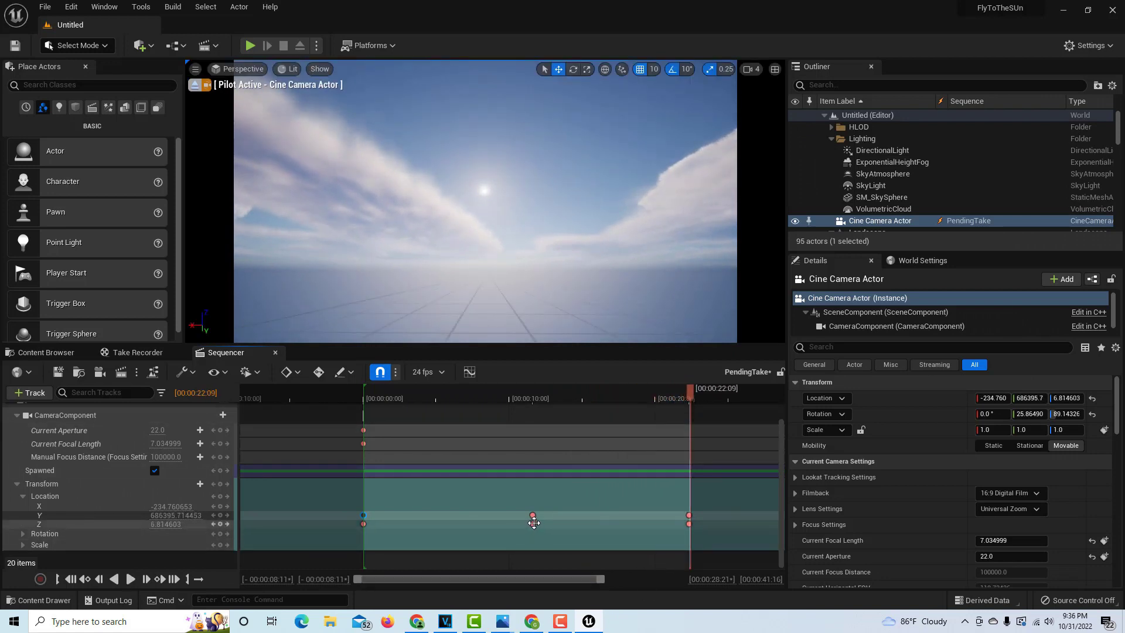
left_click(533, 523)
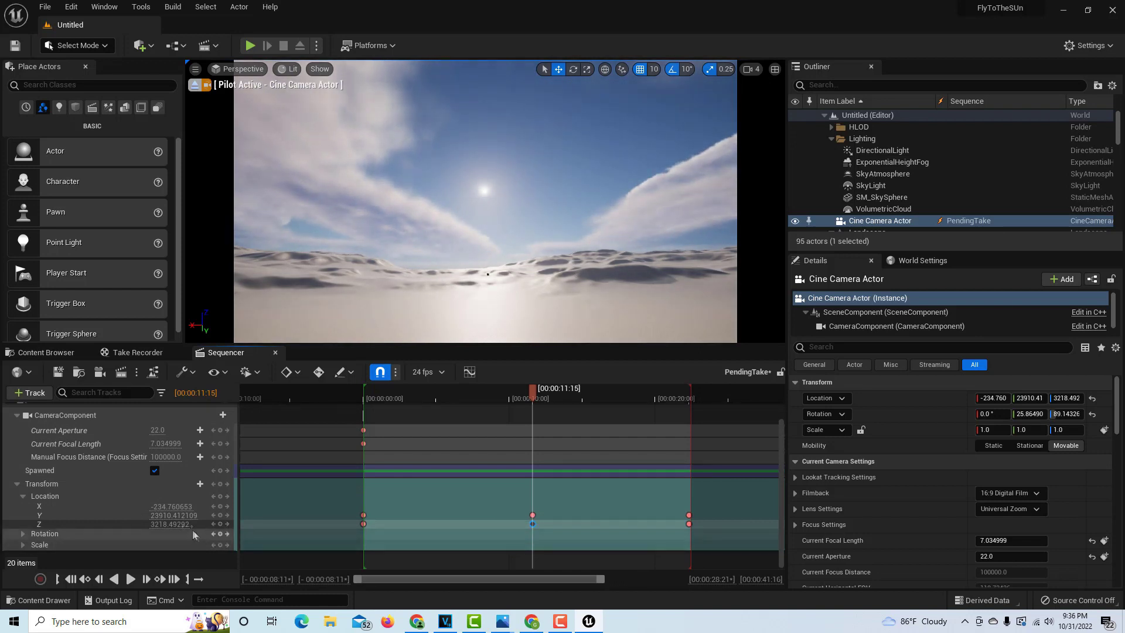
left_click_drag(170, 525, 258, 525)
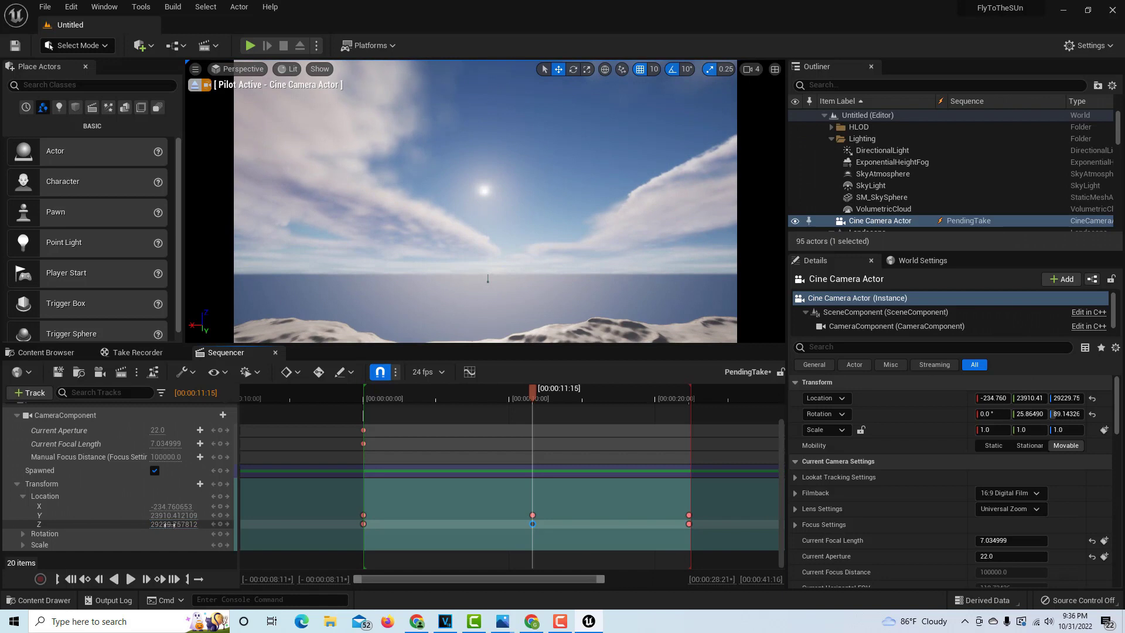
Replay the climb toward the sun from the start, then rewind to frame 0
left_click(78, 580)
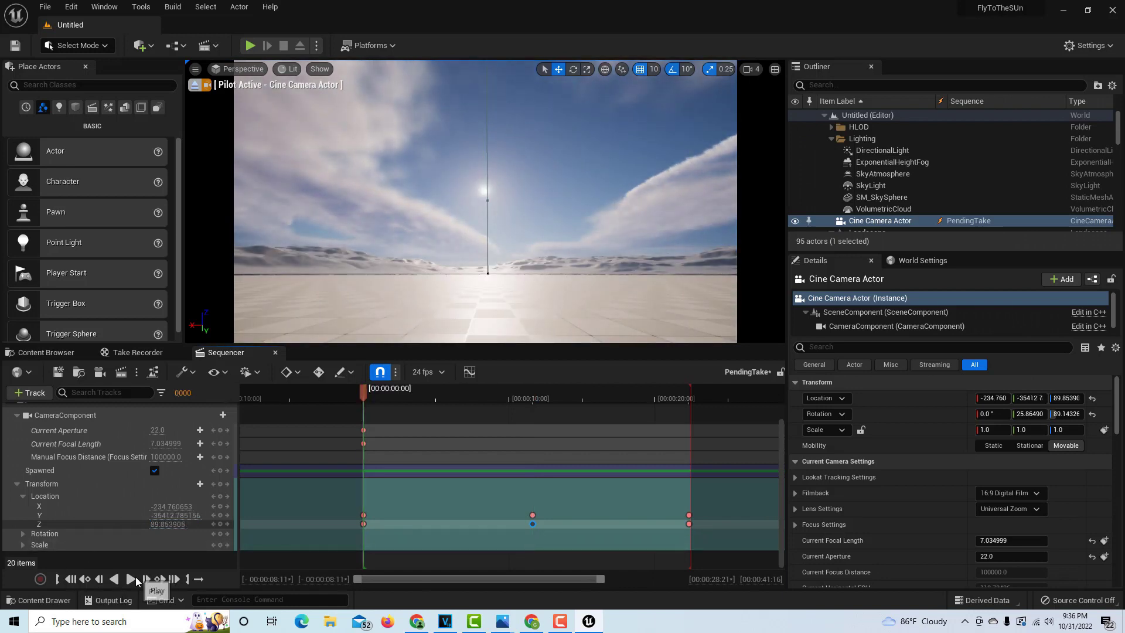
left_click(136, 580)
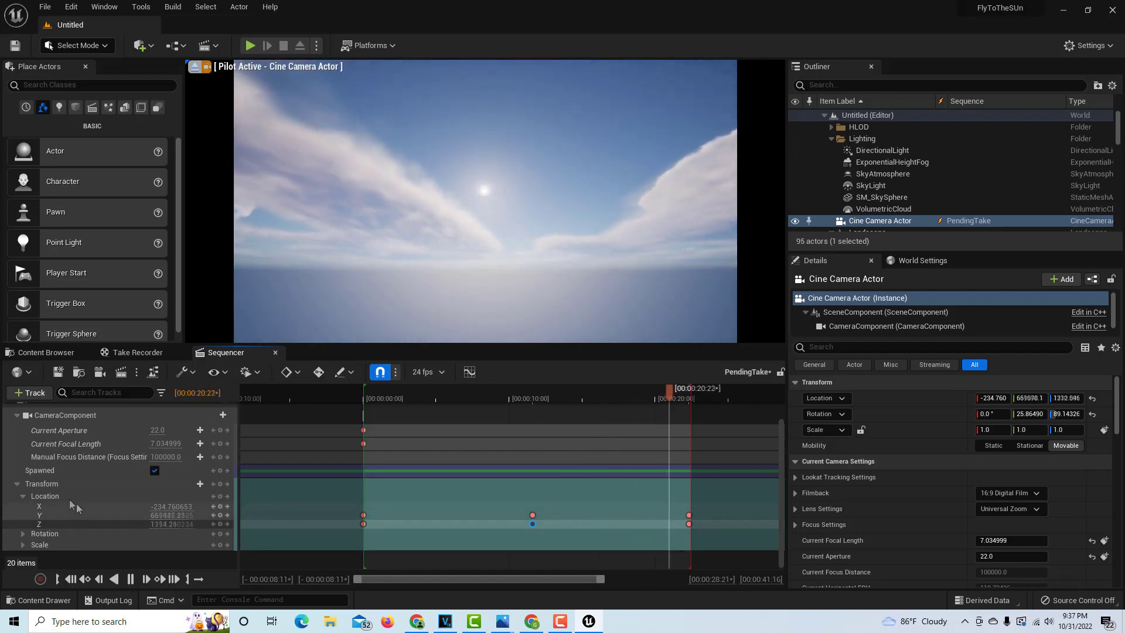
key("space")
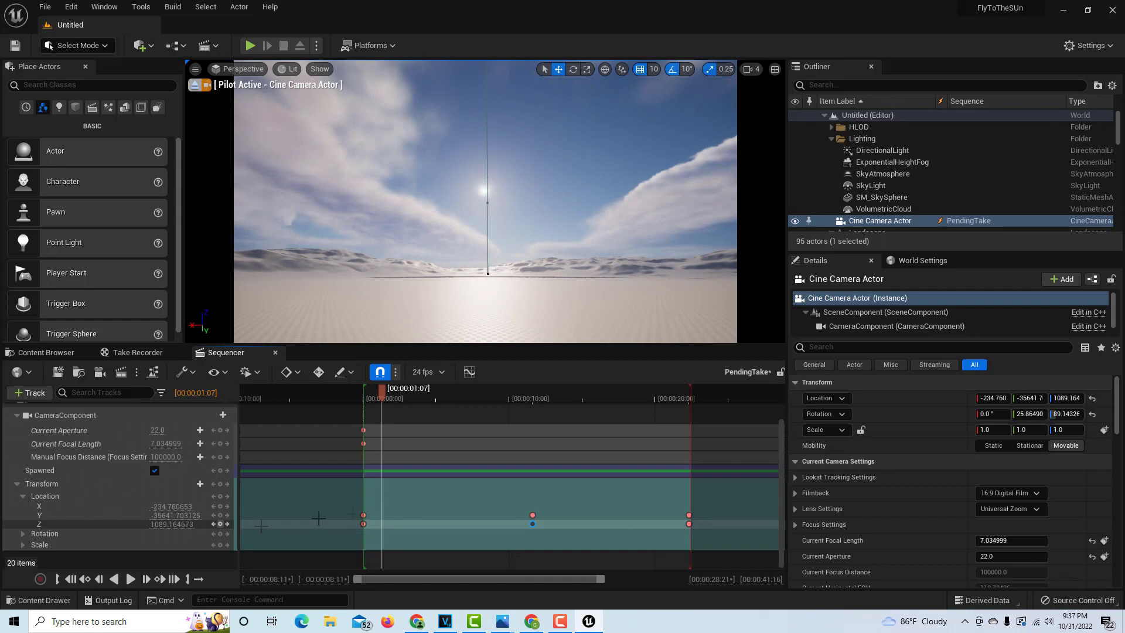
left_click(371, 399)
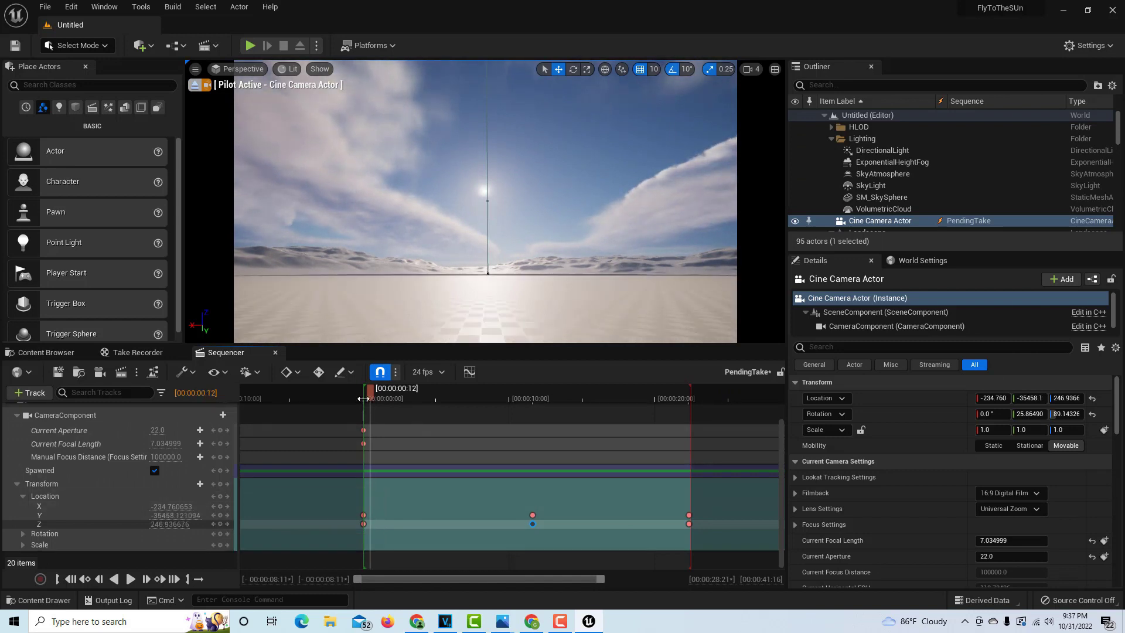
left_click(363, 398)
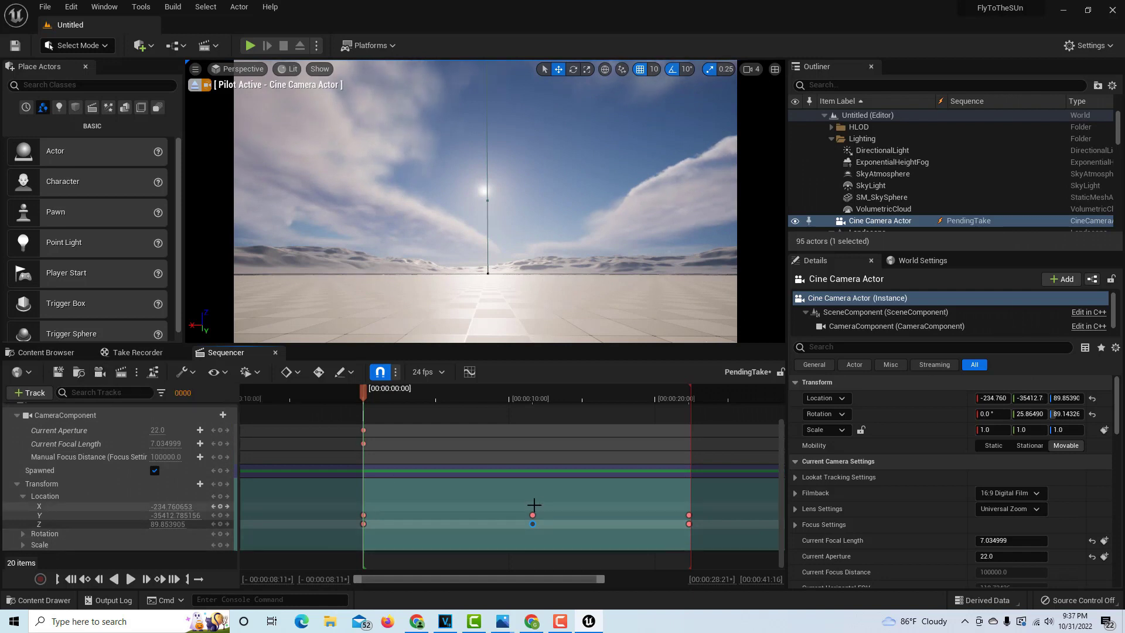
Set compression quality 100 and a custom frame rate of 29.97 fps in Render Movie Settings
left_click(121, 372)
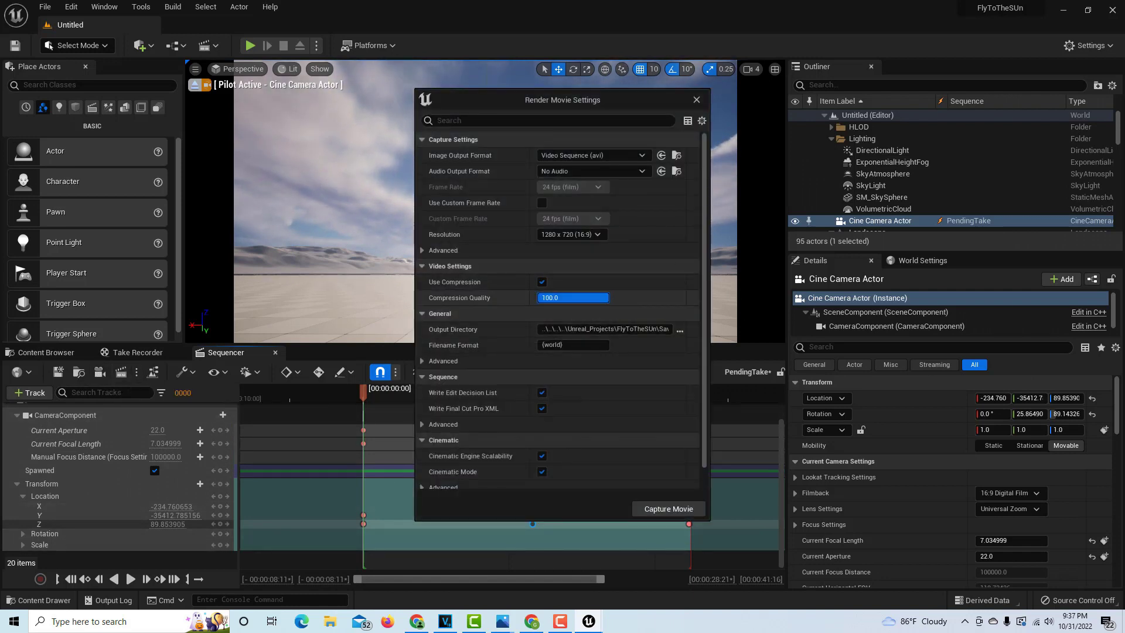
left_click(620, 205)
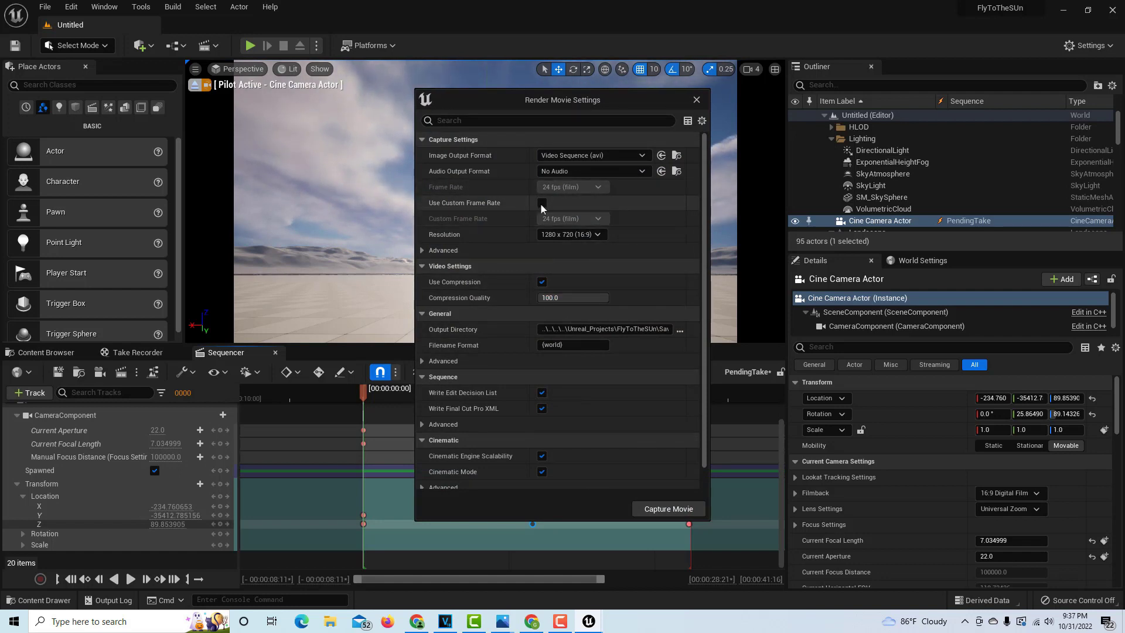
left_click(542, 204)
left_click(596, 220)
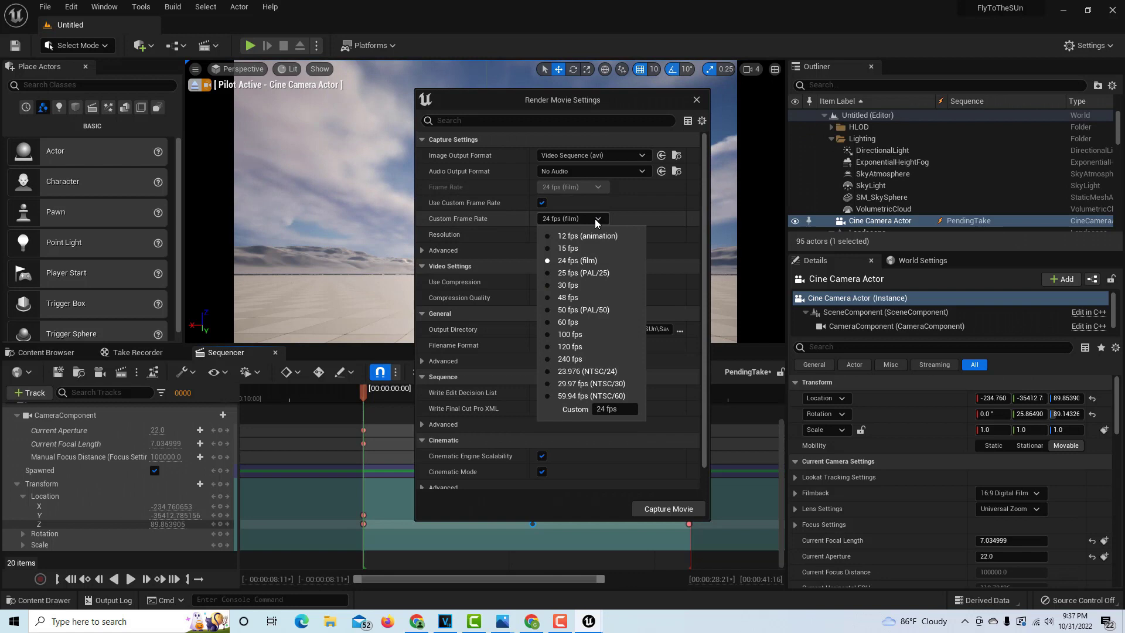
left_click(592, 384)
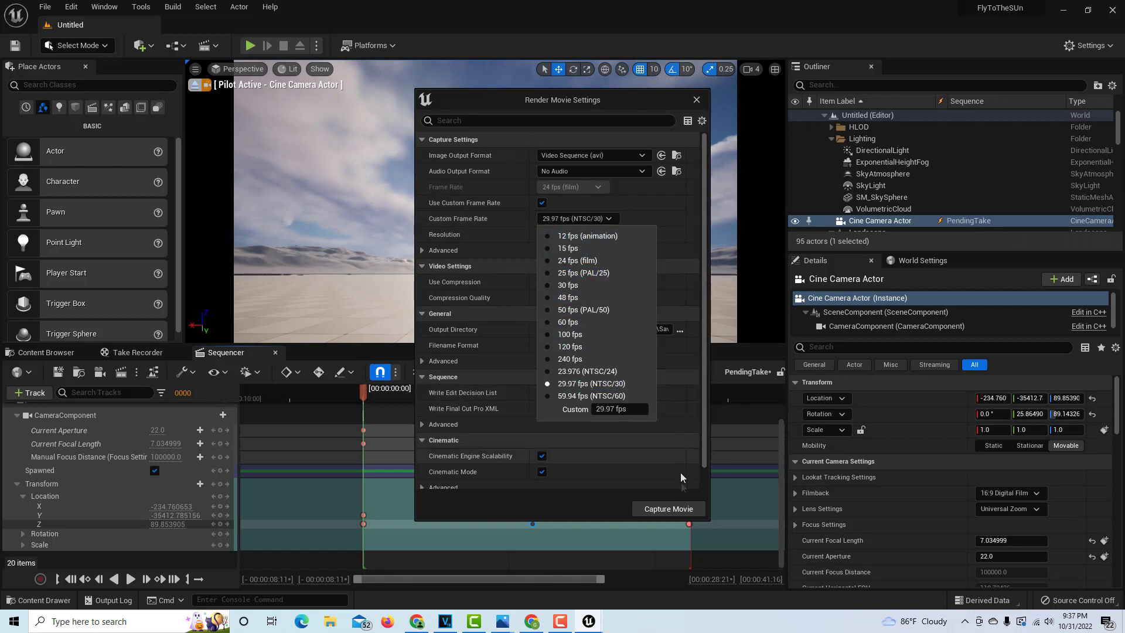
left_click(673, 225)
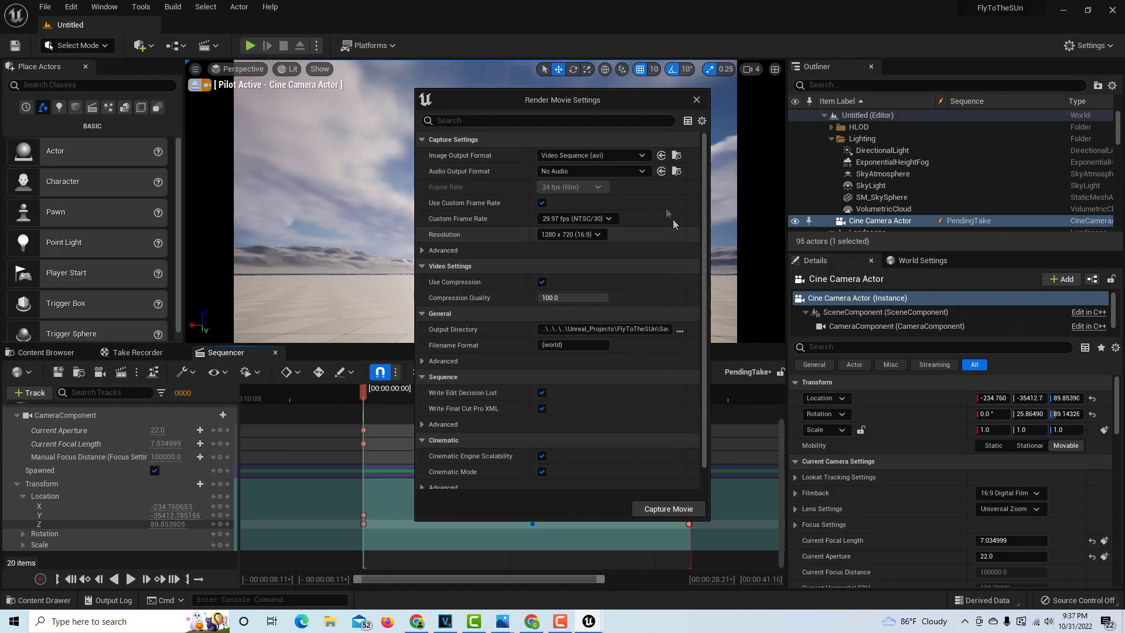
Output a PNG image sequence into the Desktop's New folder
left_click(639, 155)
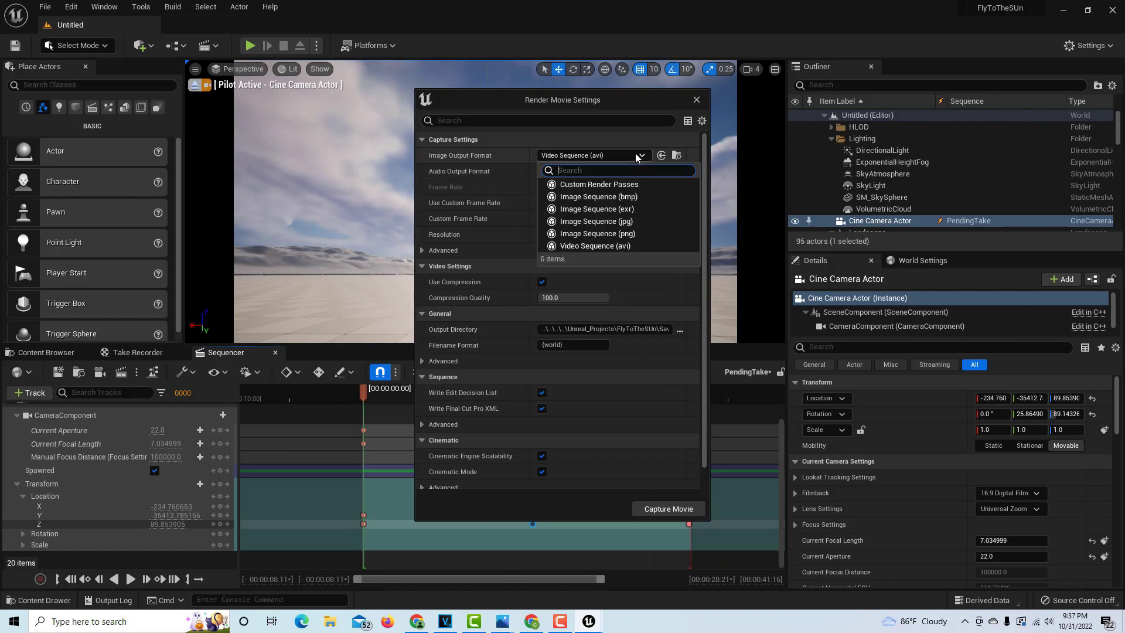
left_click(627, 233)
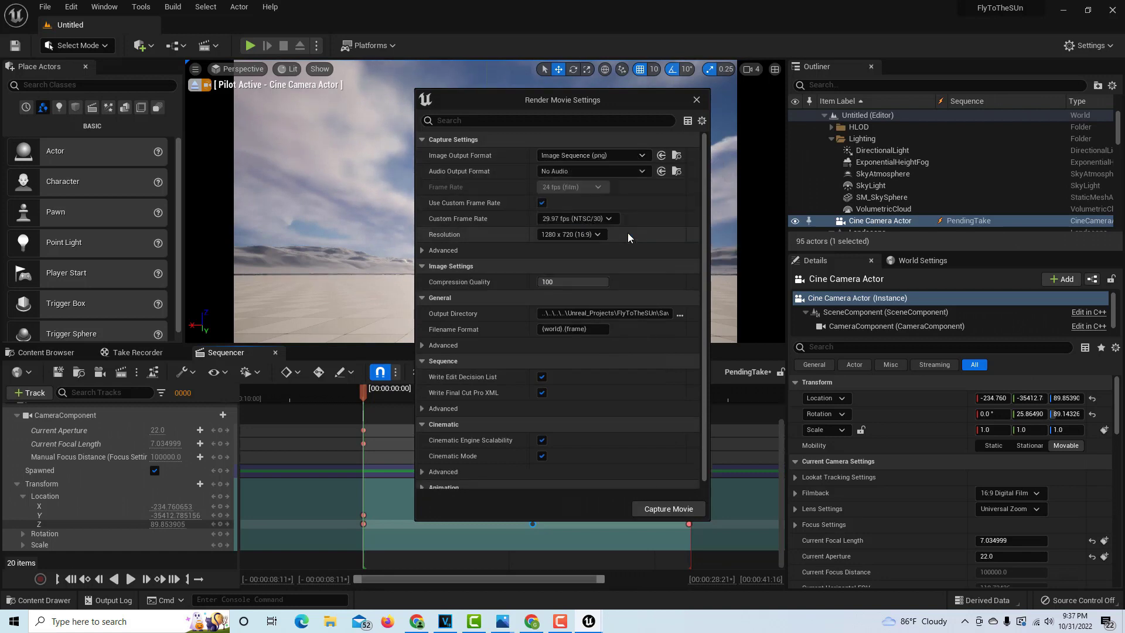
left_click(676, 156)
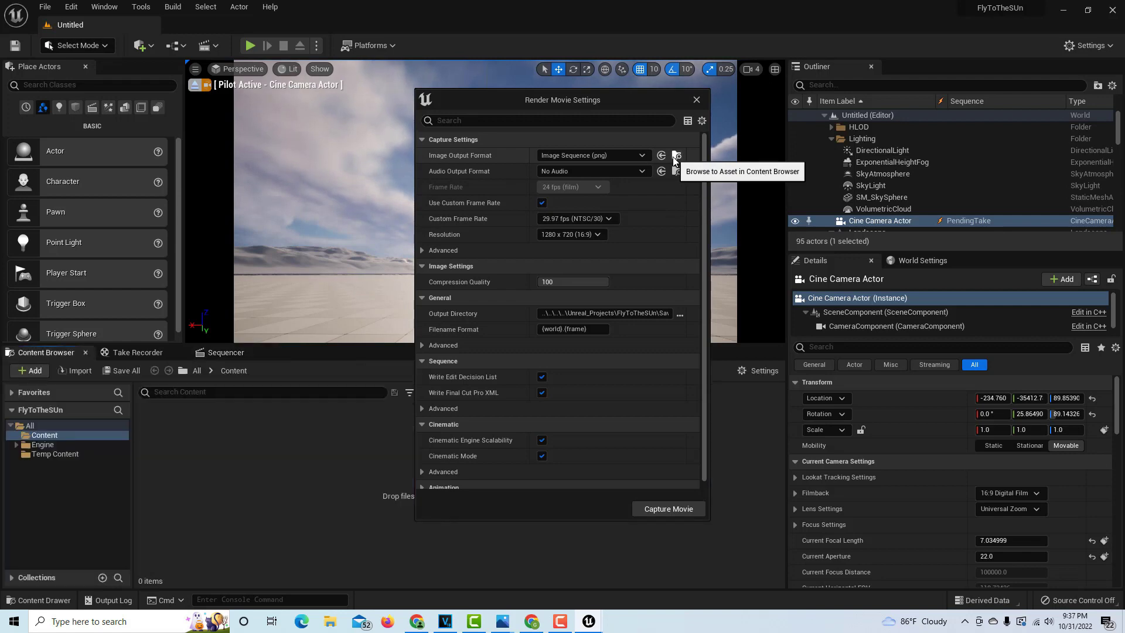
left_click(678, 315)
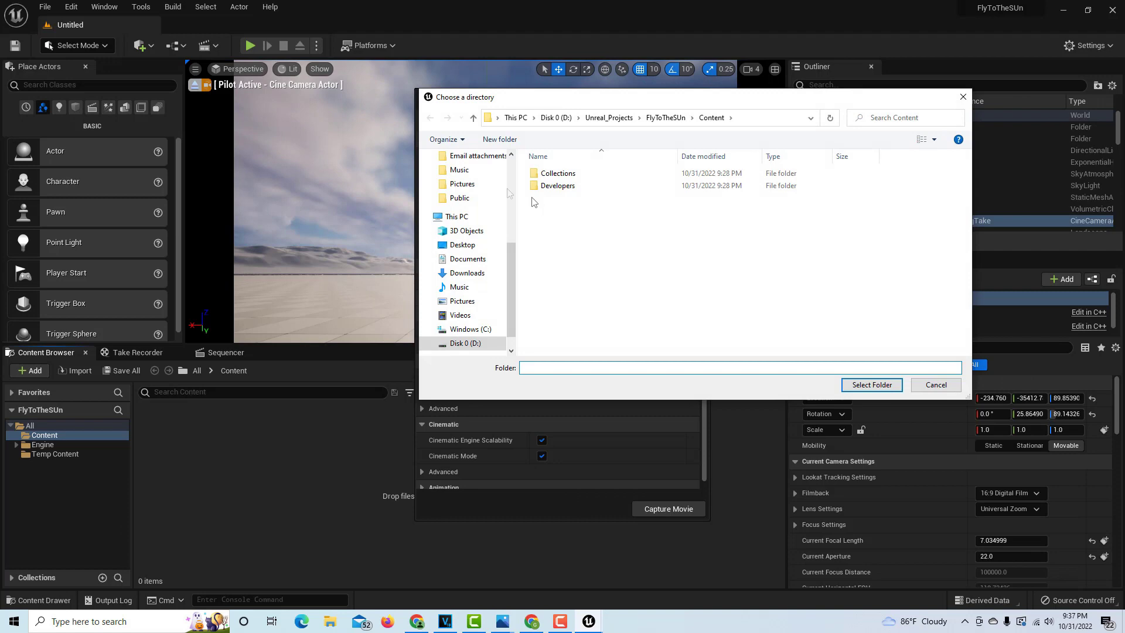
left_click(470, 250)
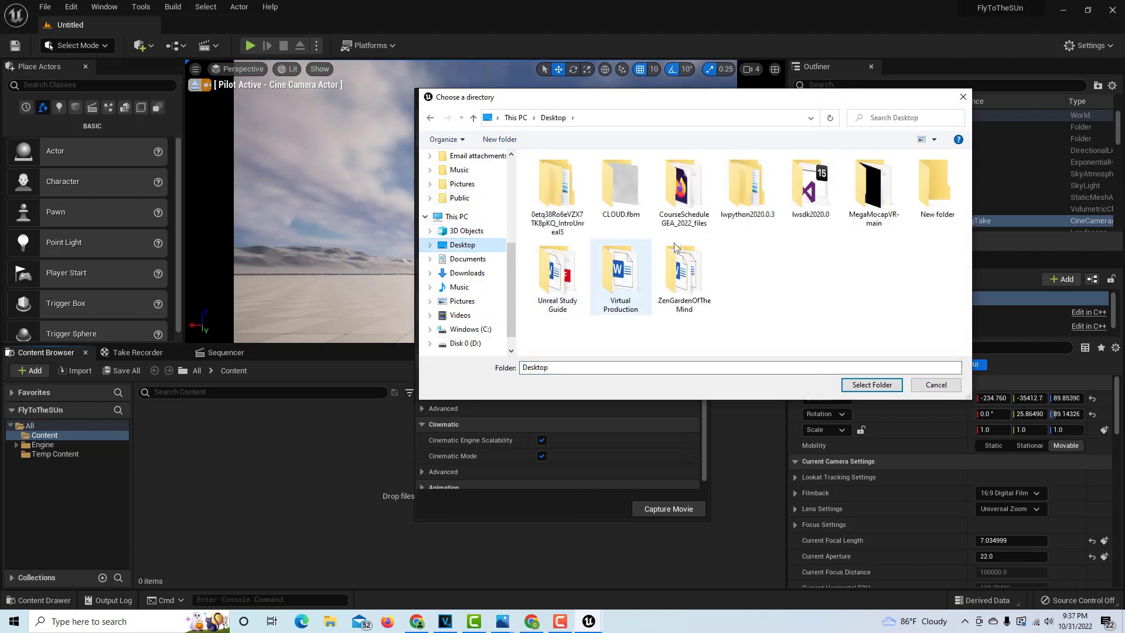
left_click(937, 186)
left_click(889, 384)
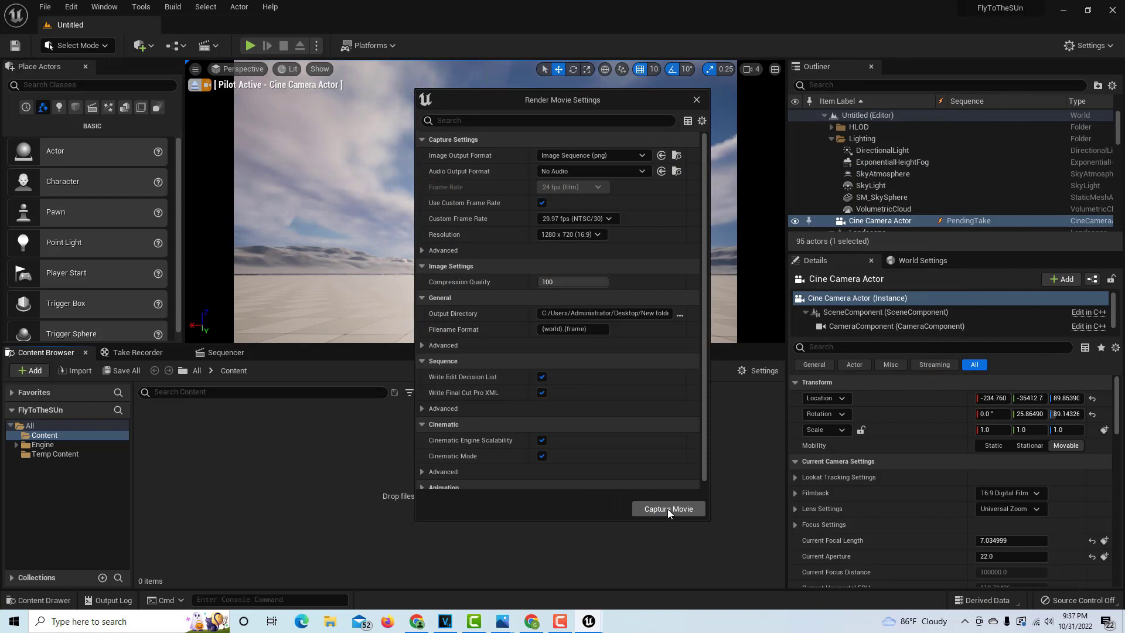
Capture the movie, saving the level as Untitled so the PNG frames render
left_click(667, 509)
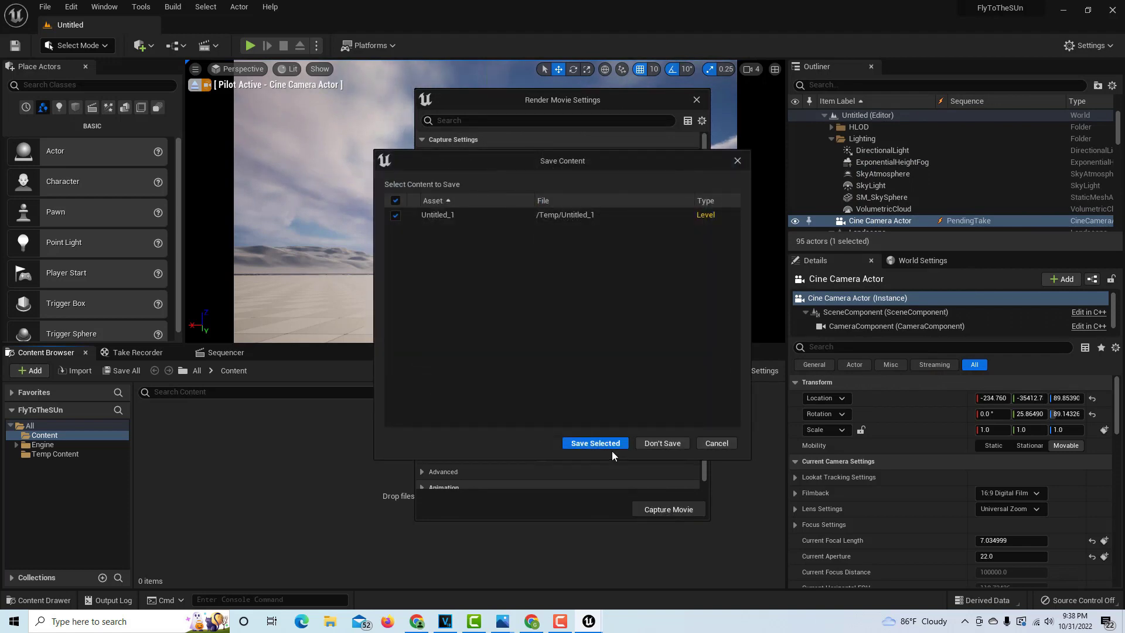
left_click(612, 444)
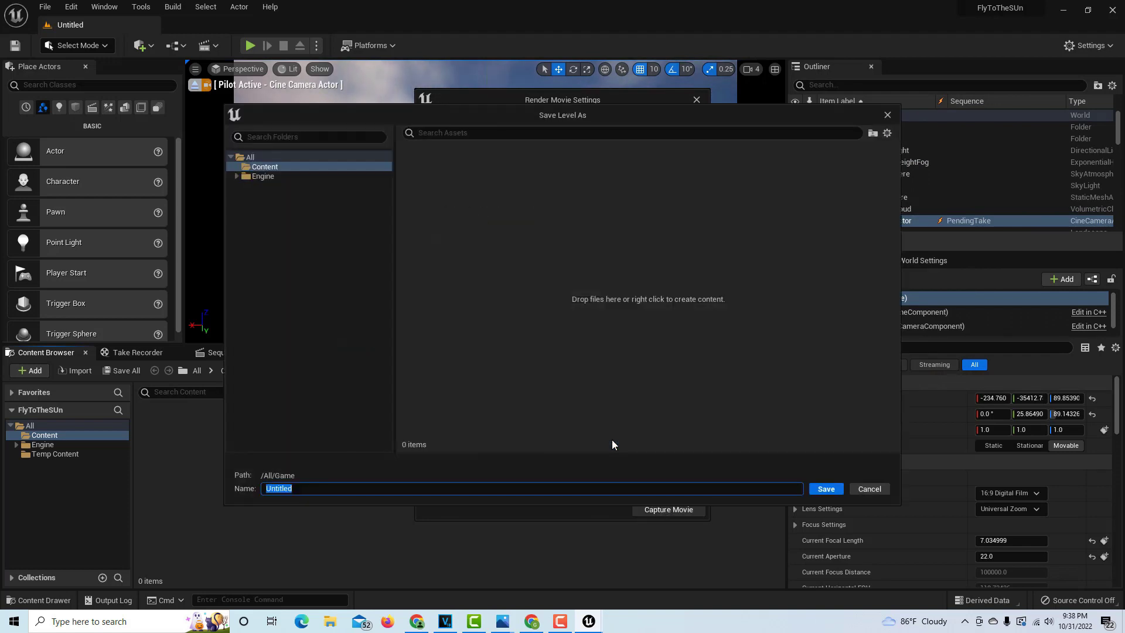
left_click(810, 489)
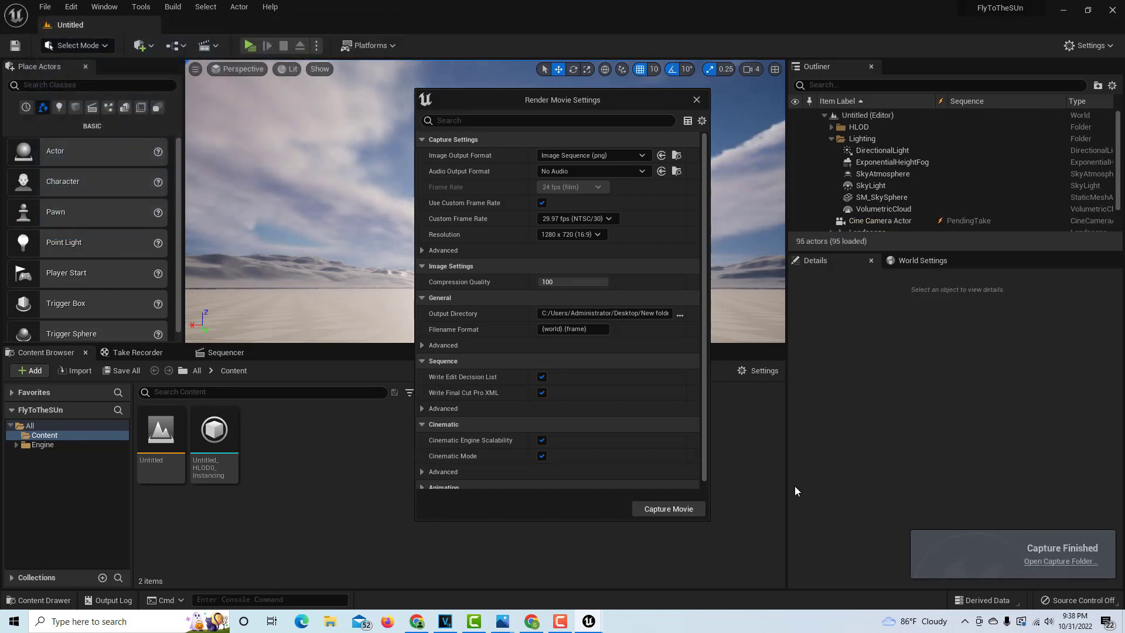
Close Unreal's render settings, minimize the editor and switch to VEGAS Pro
left_click(697, 100)
left_click(1064, 10)
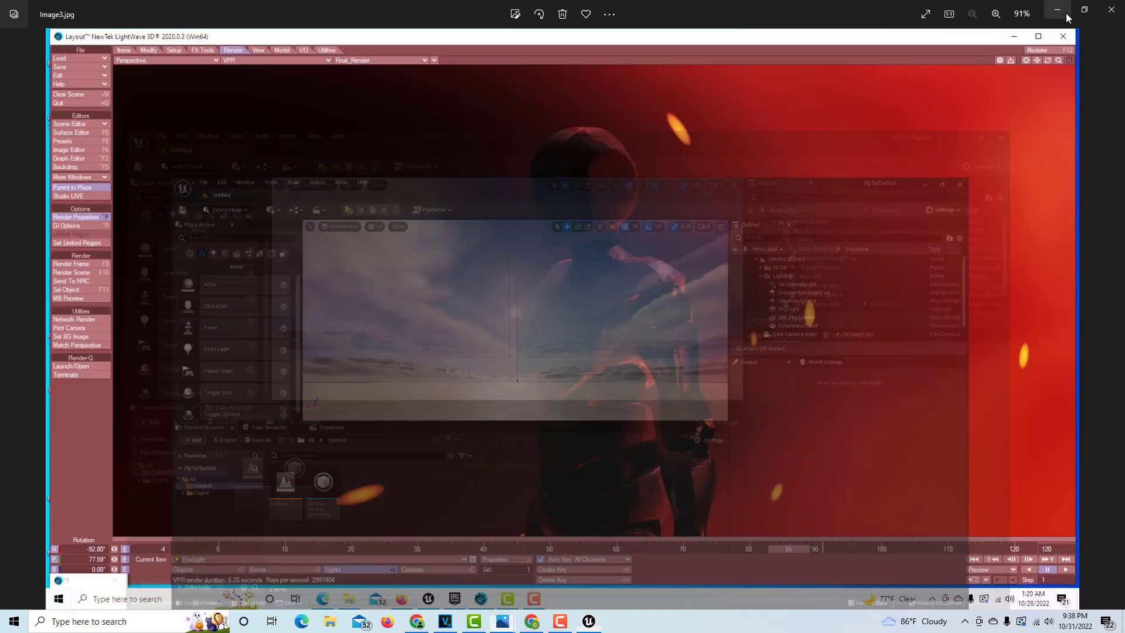
left_click(445, 622)
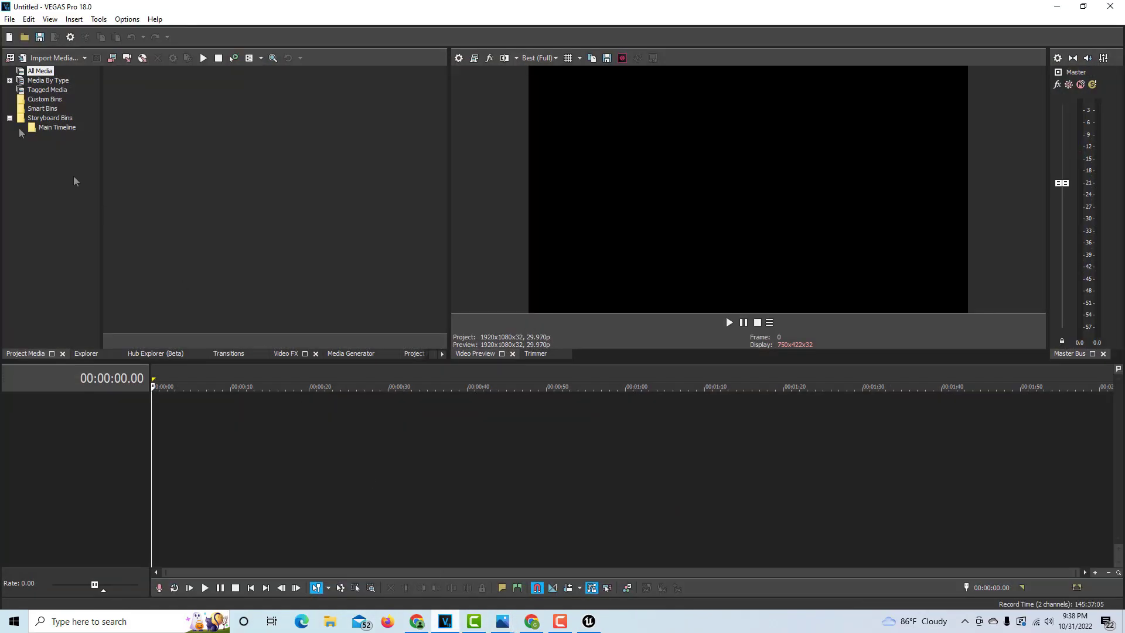
Import Untitled.0000.png with Open sequence ticked as one PNG image sequence
left_click(10, 19)
mouse_move(28, 19)
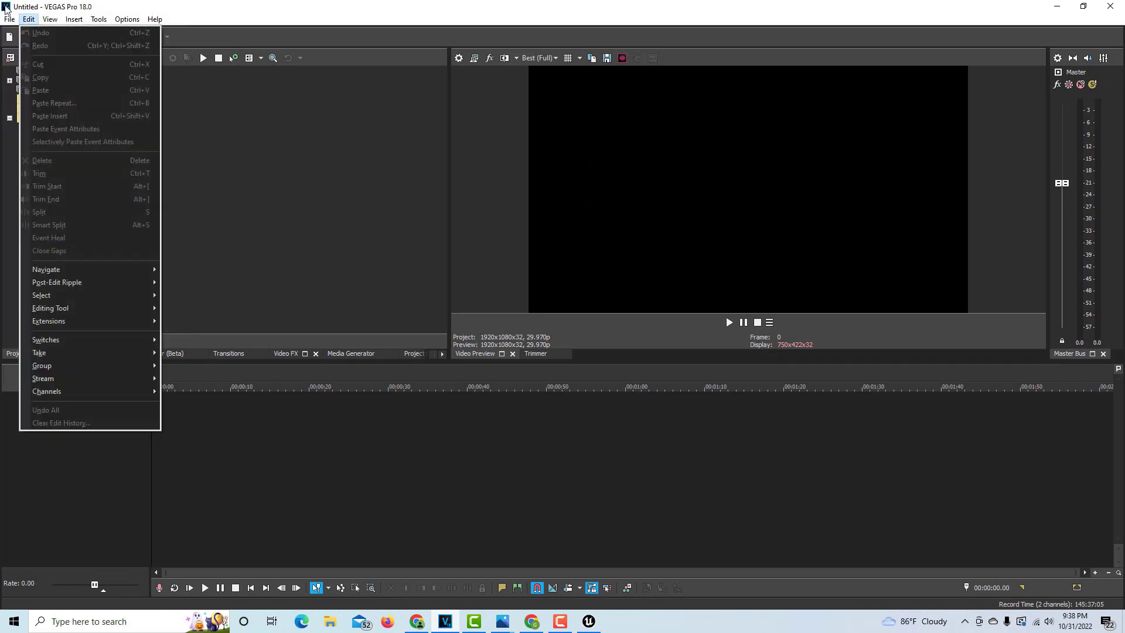
mouse_move(35, 153)
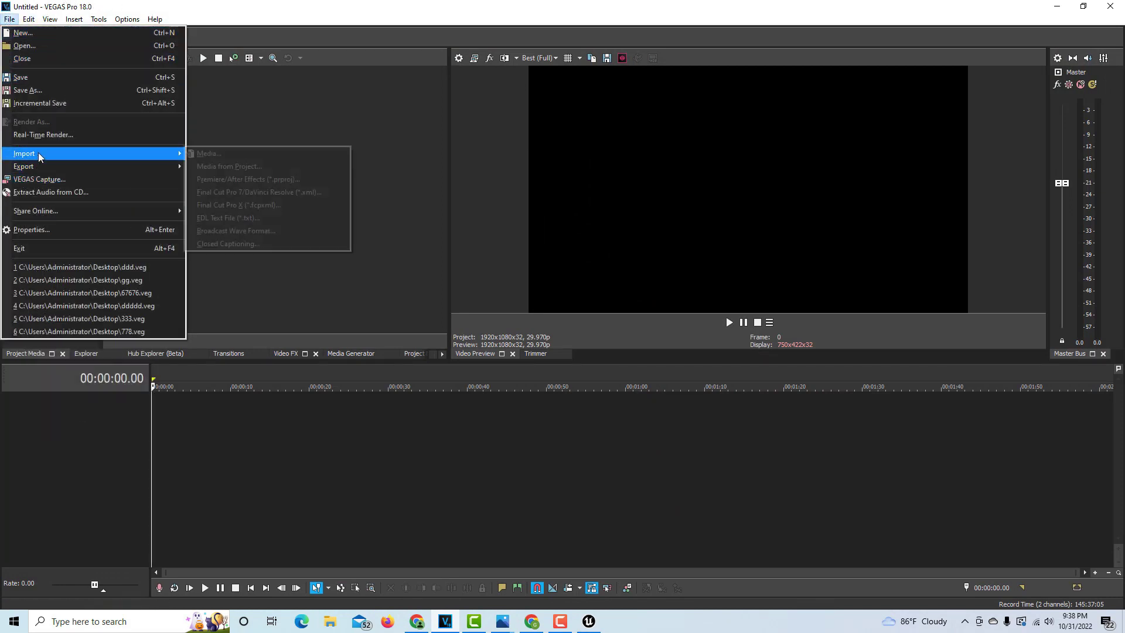
left_click(294, 157)
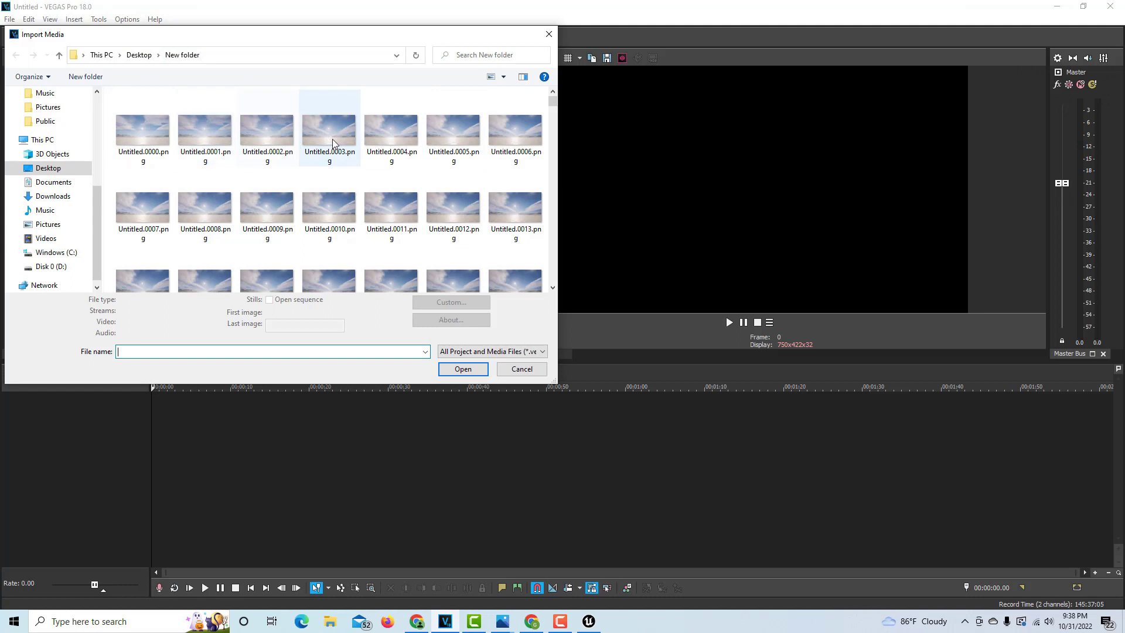
left_click(147, 135)
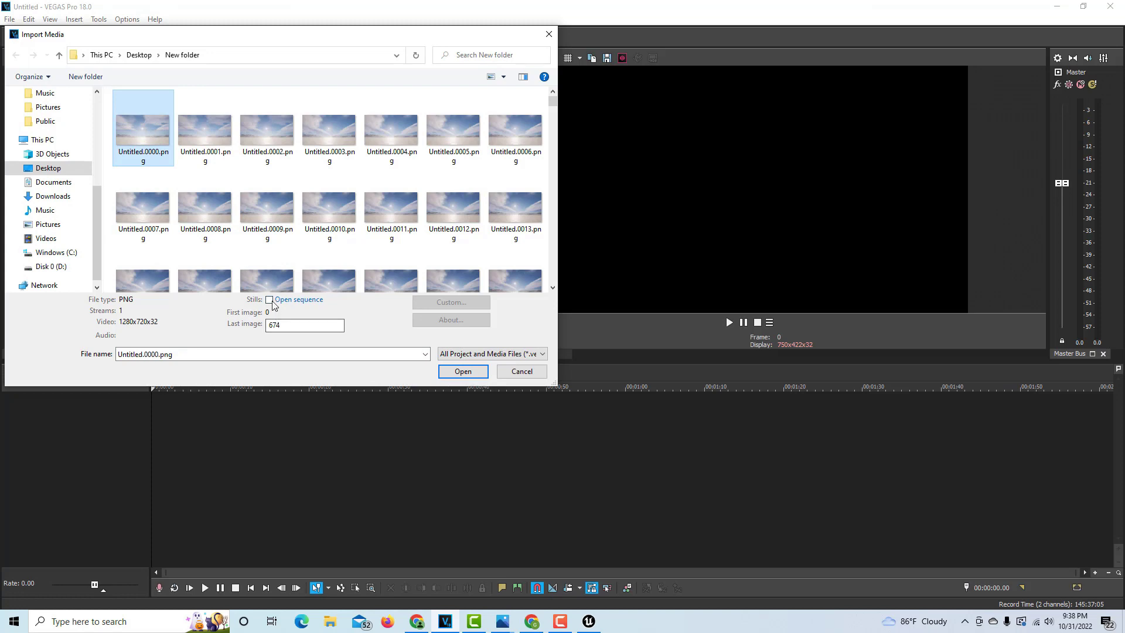
left_click(462, 372)
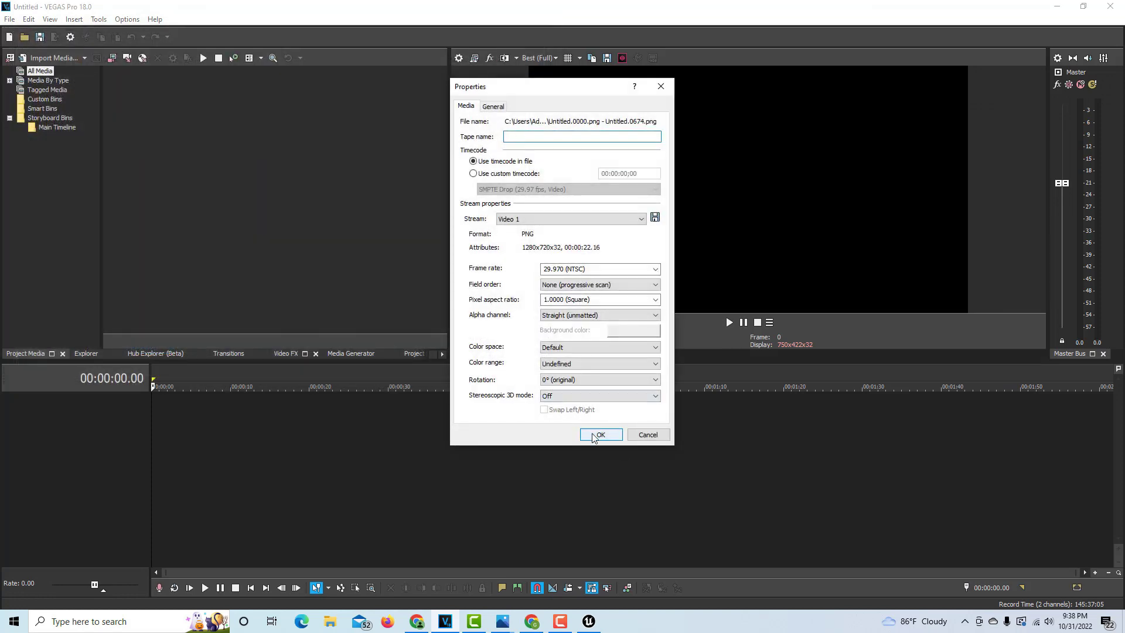
left_click(600, 434)
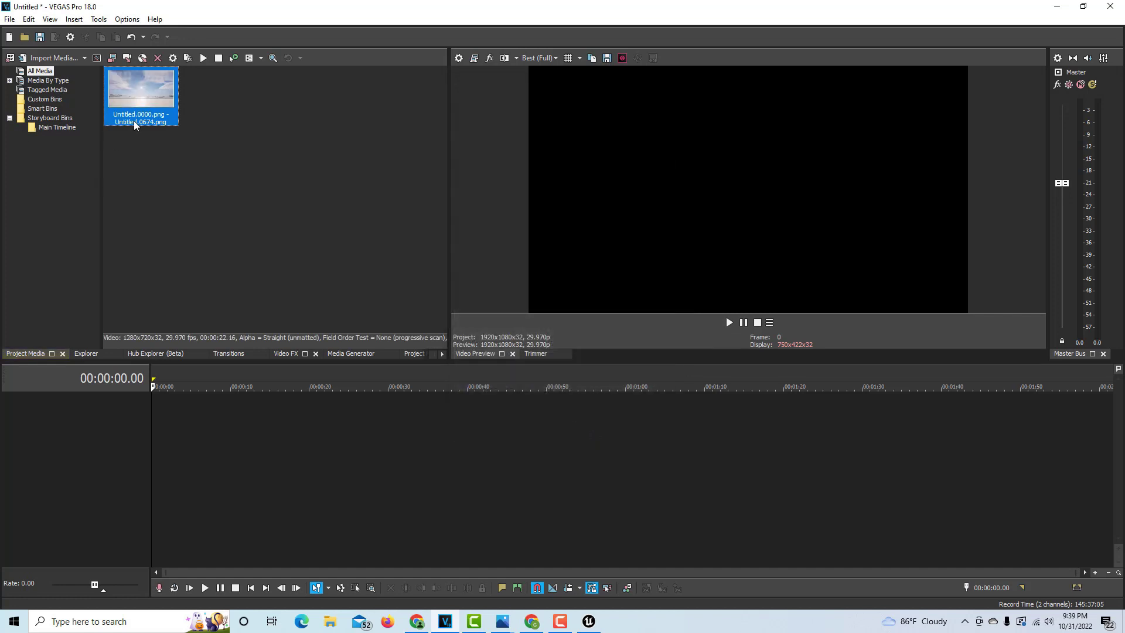
Drop the sequence on a video track, match project settings to 1280x720 29.970p, and play it
left_click_drag(303, 430, 298, 446)
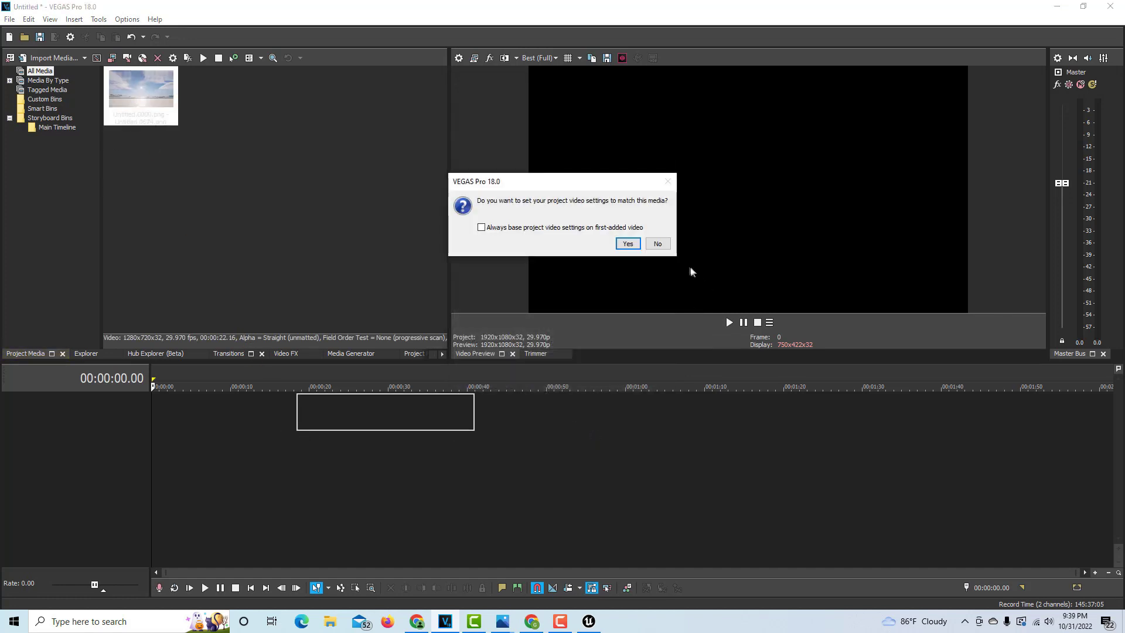
left_click(628, 244)
left_click(298, 455)
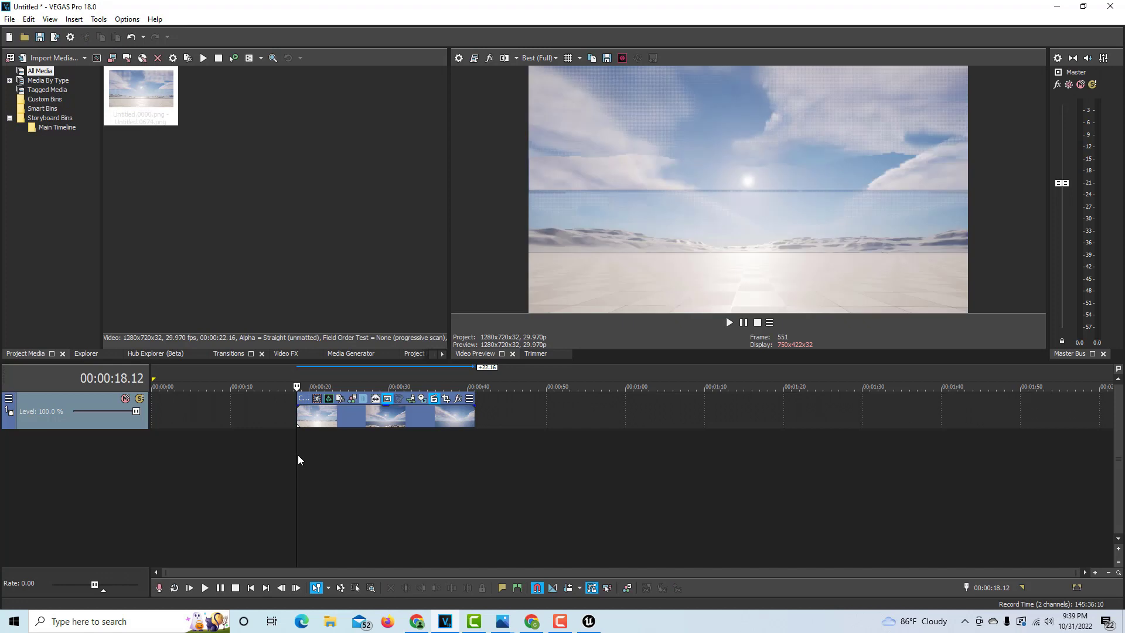
key("space")
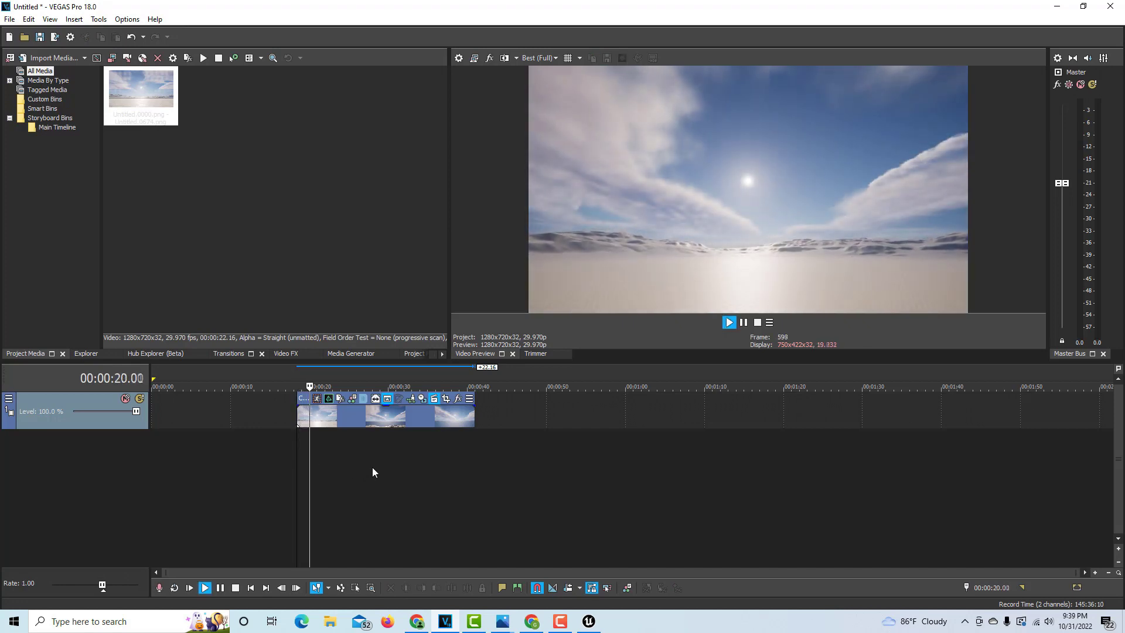